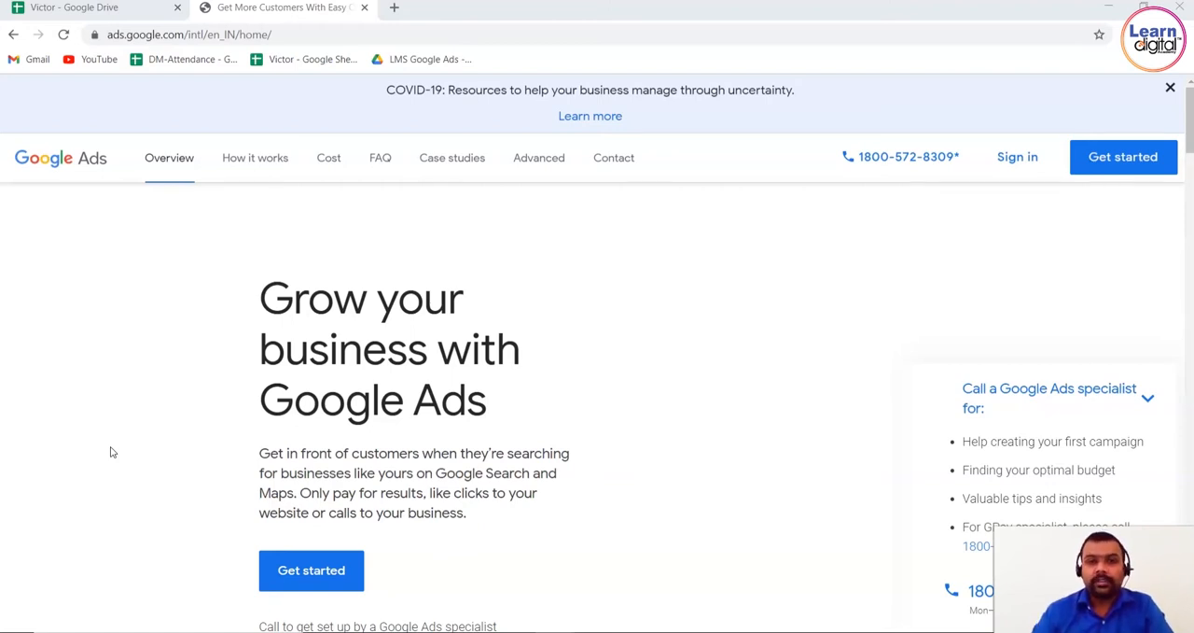
Sign in to the first listed Google Ads account and start creating a new campaign
{"action": "left_click", "coordinate": [1016, 164]}
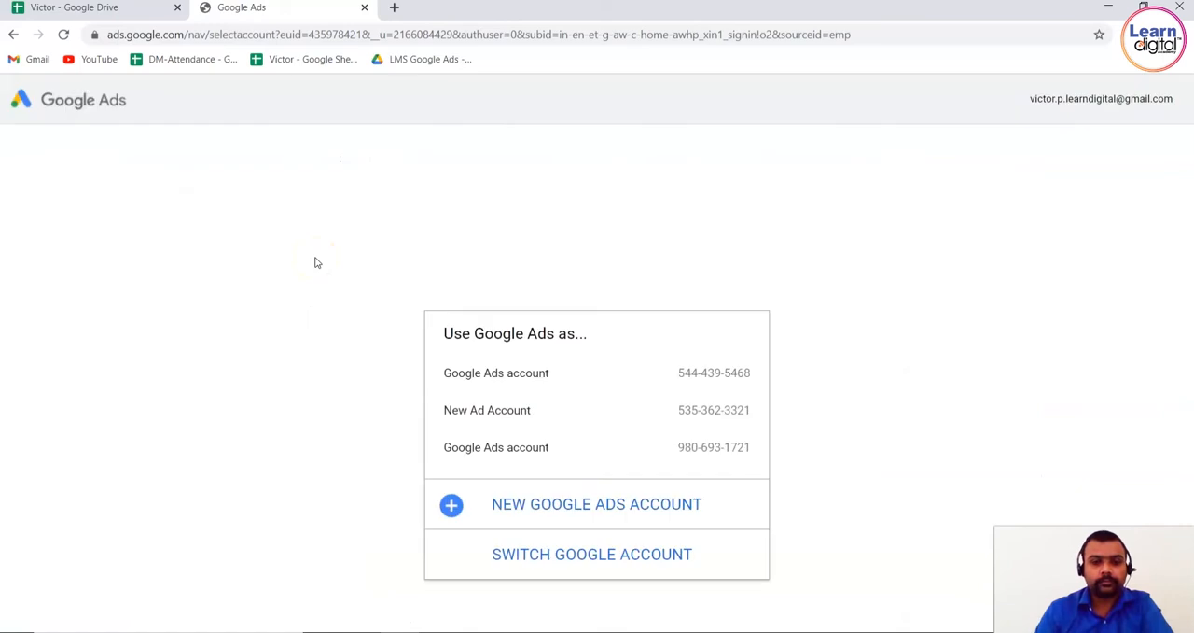
{"action": "left_click", "coordinate": [560, 372]}
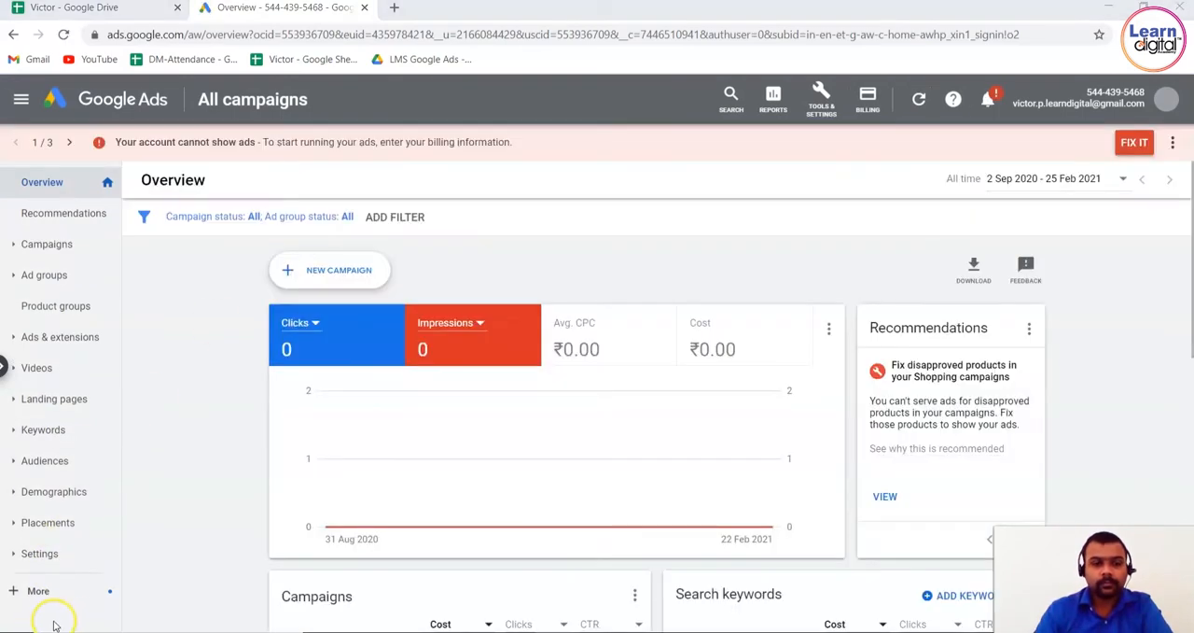
{"action": "left_click", "coordinate": [355, 285]}
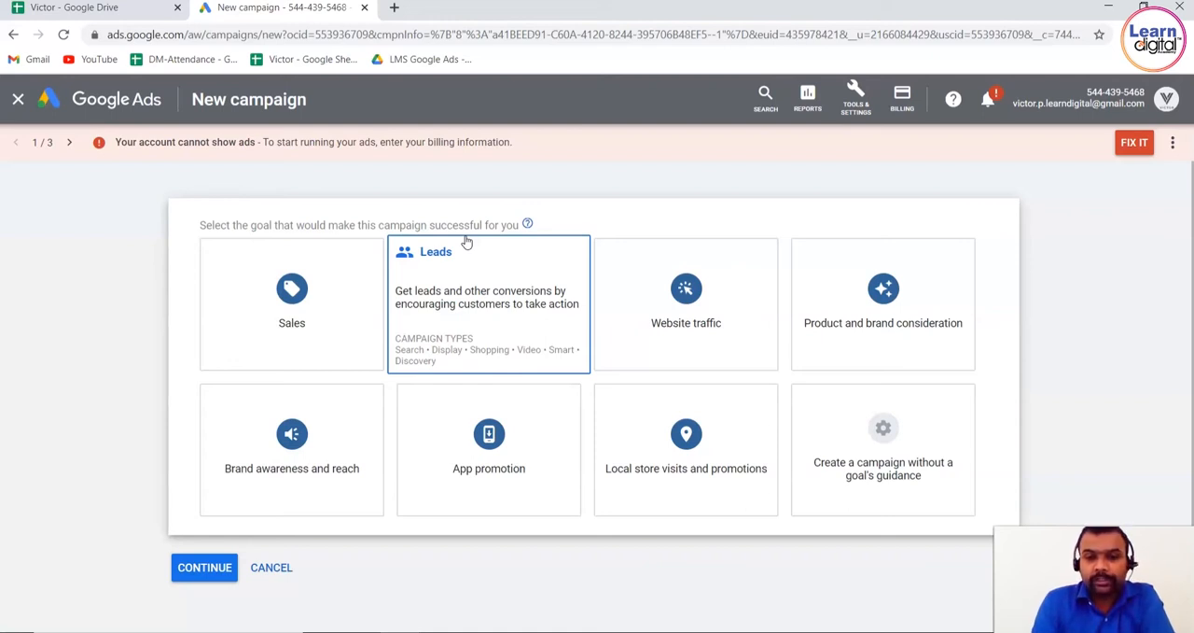
Set up the campaign without a goal's guidance and choose Search as its type
{"action": "left_click", "coordinate": [952, 479]}
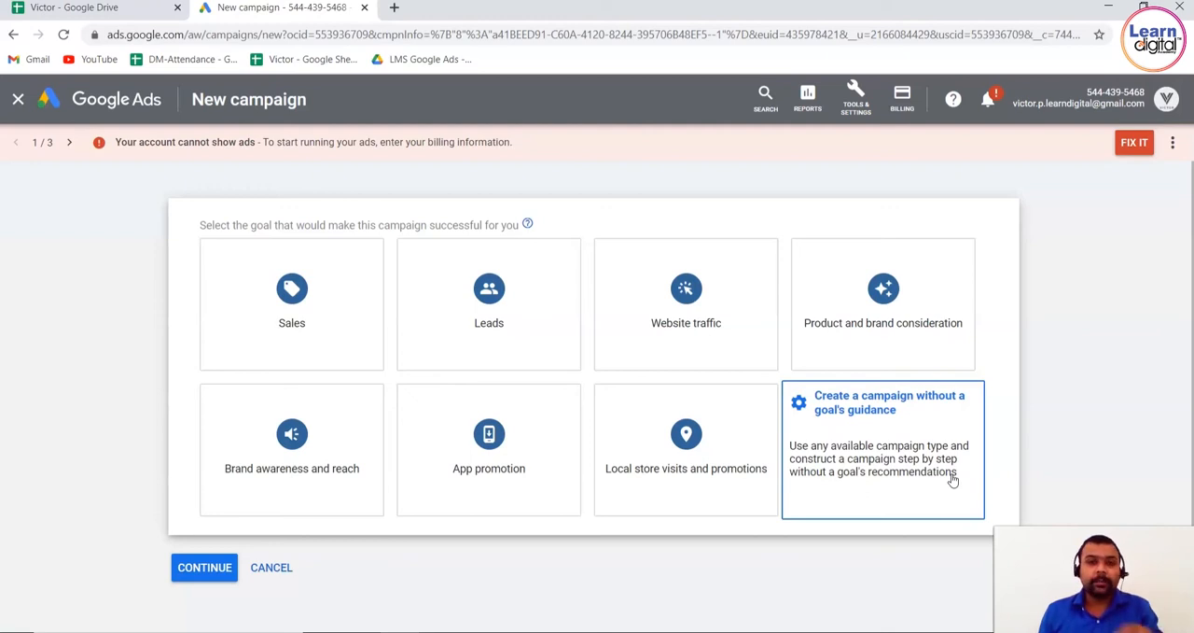
{"action": "left_click", "coordinate": [896, 445]}
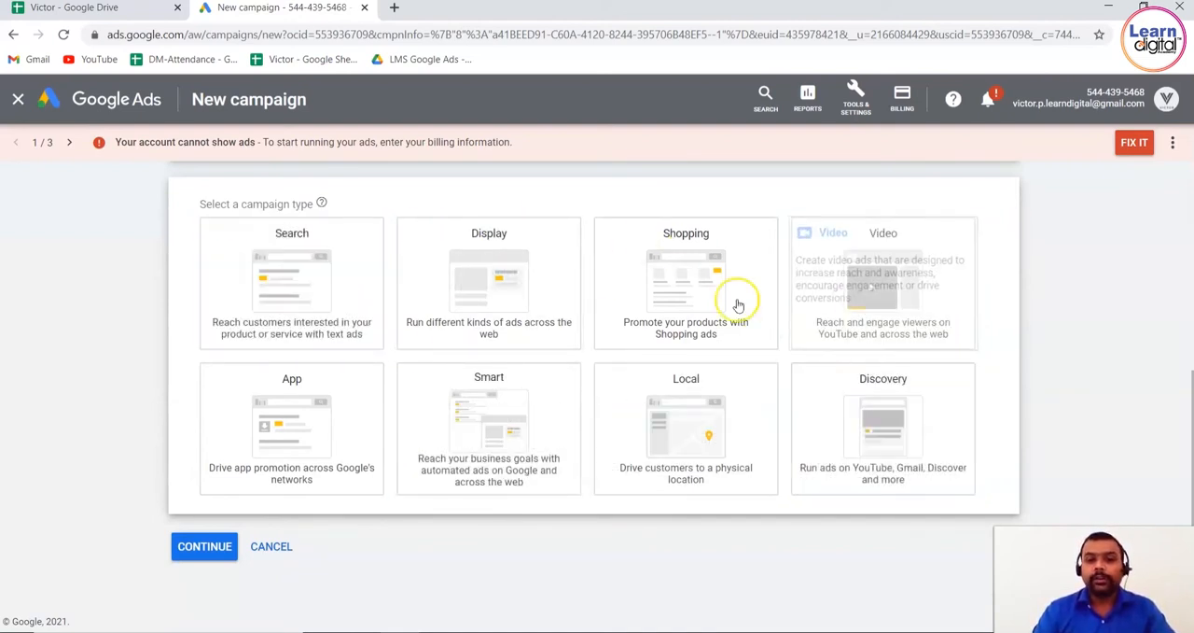
{"action": "left_click", "coordinate": [320, 241]}
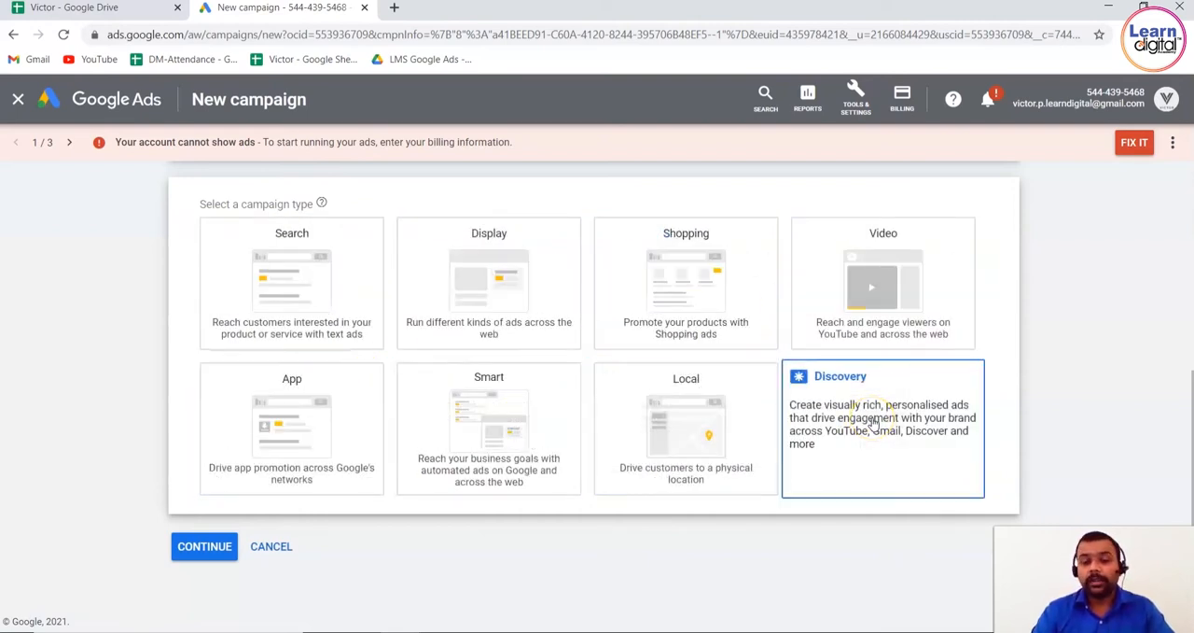
{"action": "left_click", "coordinate": [357, 291]}
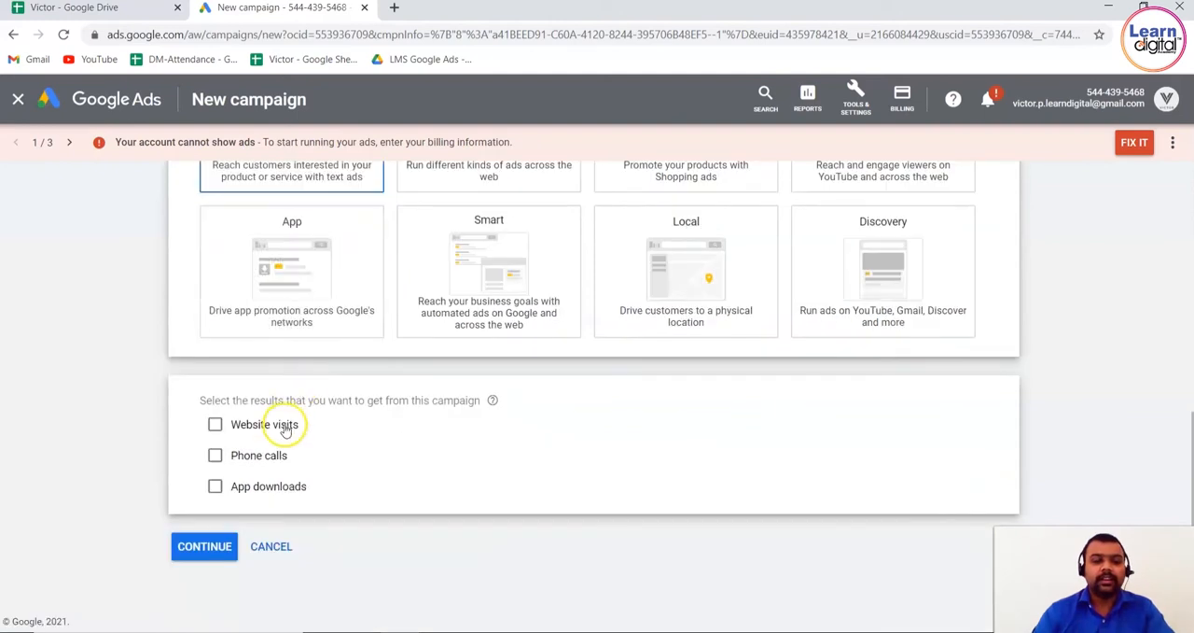
{"action": "left_click", "coordinate": [215, 426]}
{"action": "left_click", "coordinate": [308, 455]}
{"action": "type", "text": "www.learndigital.co"}
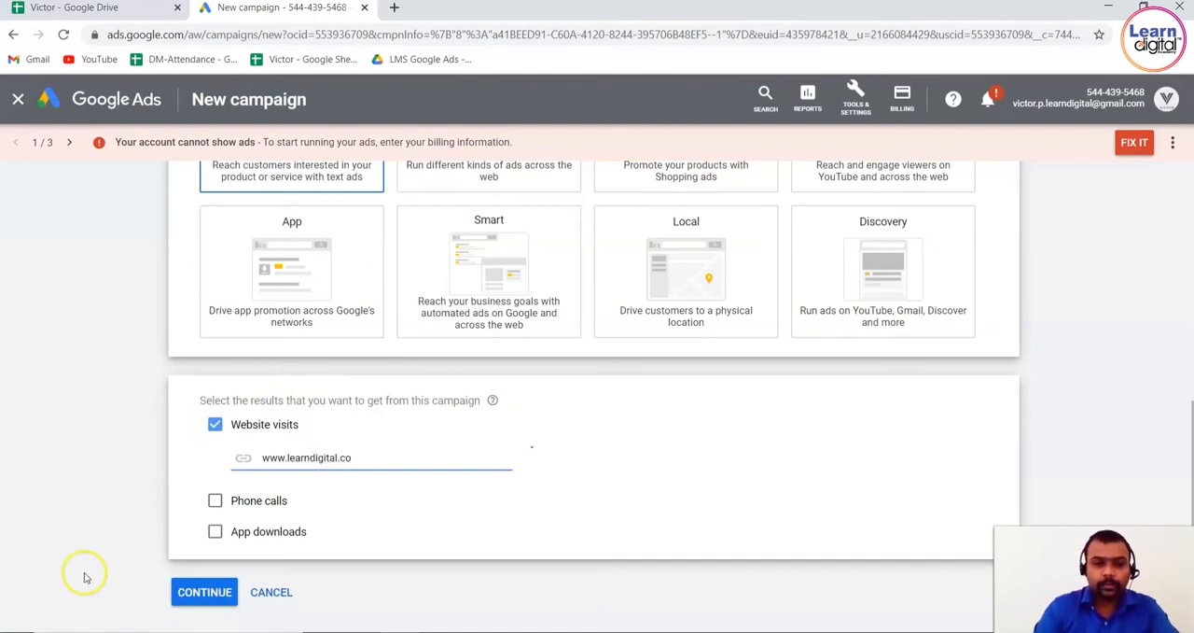
{"action": "left_click", "coordinate": [198, 597]}
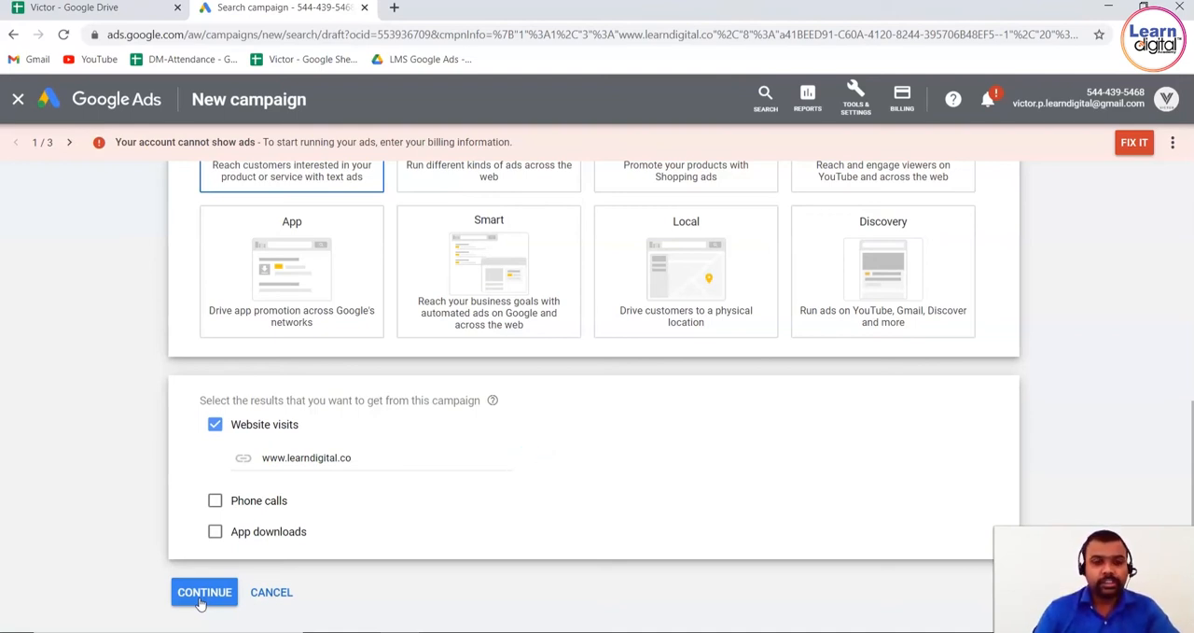
{"action": "left_click", "coordinate": [199, 601]}
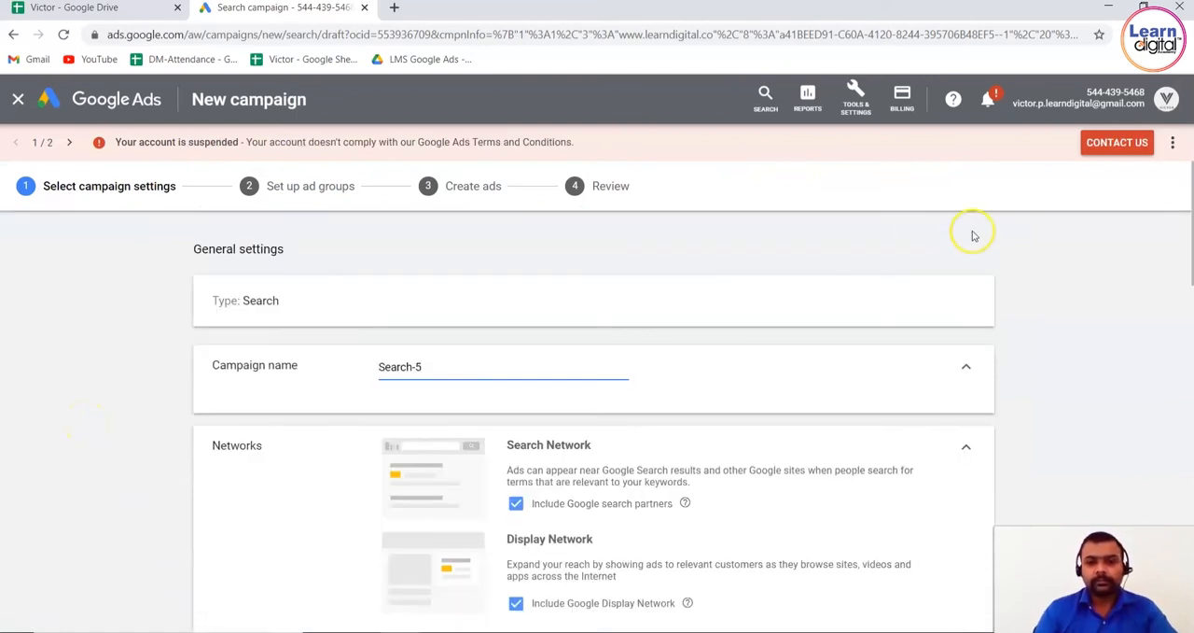
Expand the additional general settings below Networks to examine the dates, URL options, Dynamic Search Ads and ad schedule entries
{"action": "scroll", "coordinate": [1101, 353], "scroll_direction": "down", "scroll_amount": 2}
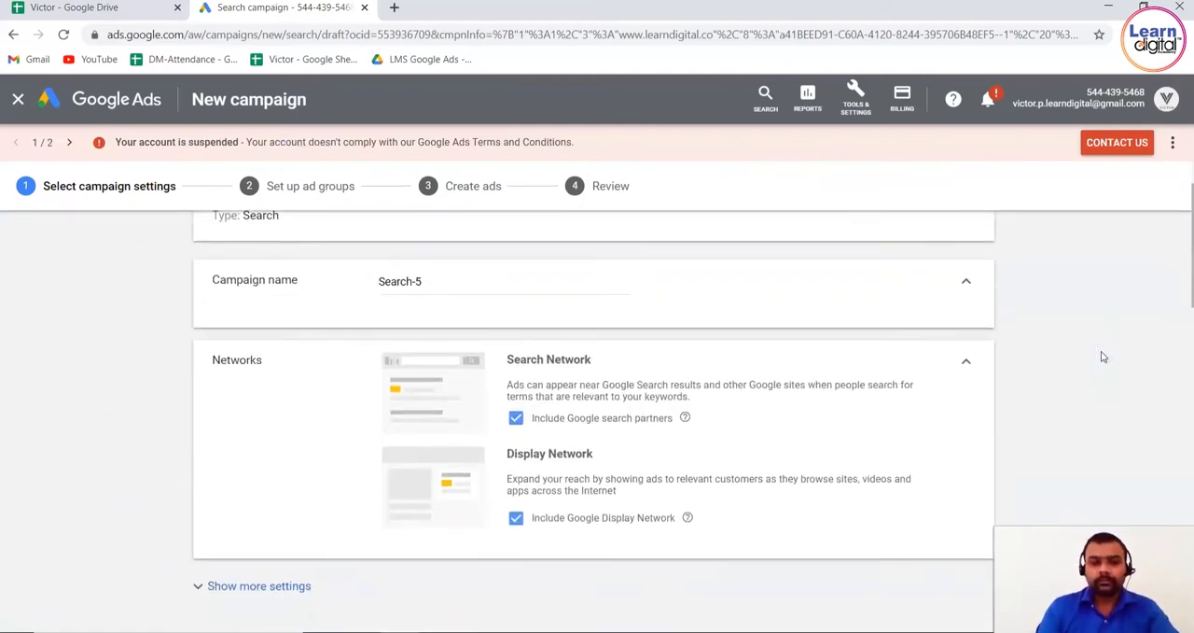
{"action": "scroll", "coordinate": [1102, 356], "scroll_direction": "down", "scroll_amount": 1}
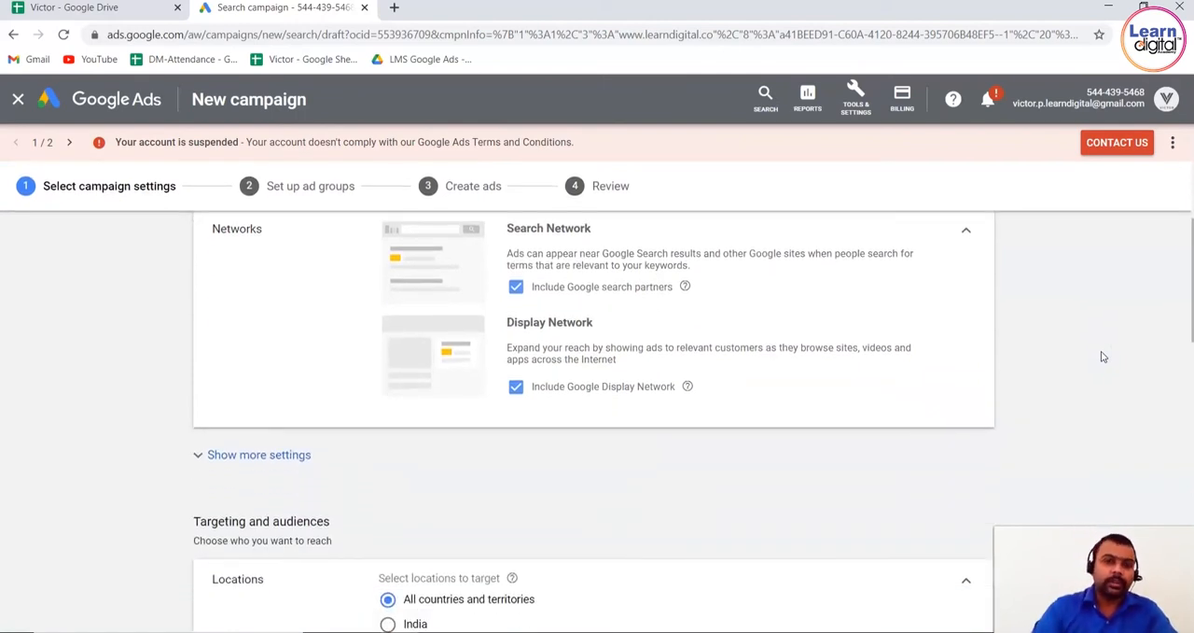
{"action": "left_click", "coordinate": [321, 454]}
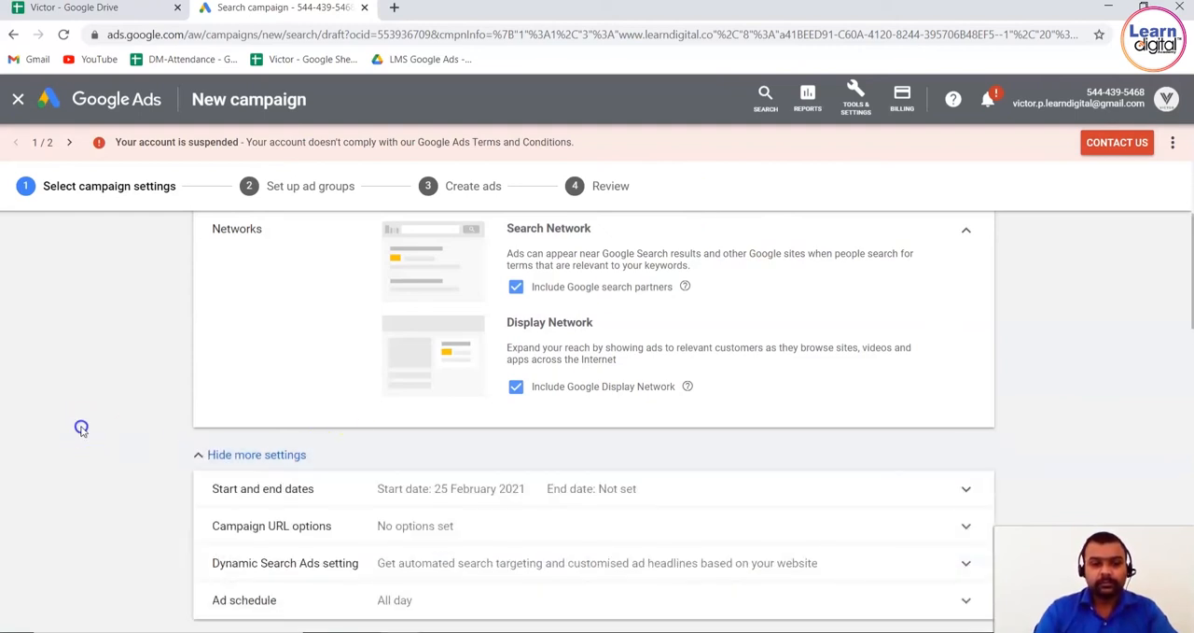
{"action": "scroll", "coordinate": [81, 431], "scroll_direction": "down", "scroll_amount": 1}
{"action": "scroll", "coordinate": [80, 430], "scroll_direction": "down", "scroll_amount": 3}
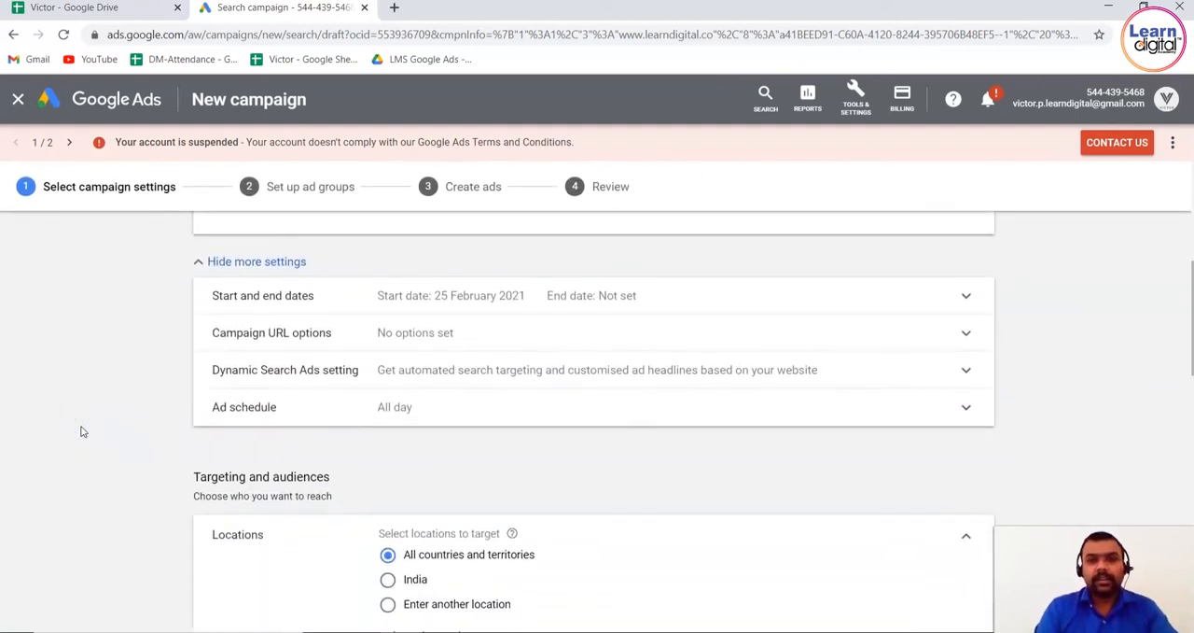
Set the campaign's target location to India
{"action": "scroll", "coordinate": [81, 431], "scroll_direction": "down", "scroll_amount": 2}
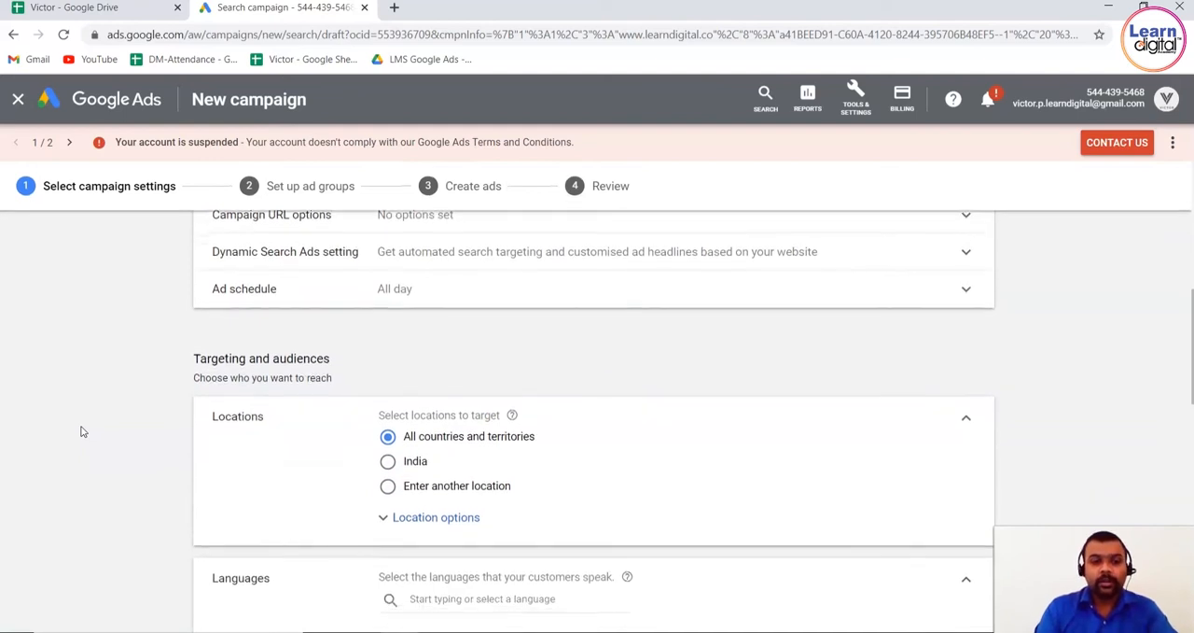
{"action": "scroll", "coordinate": [80, 431], "scroll_direction": "up", "scroll_amount": 1}
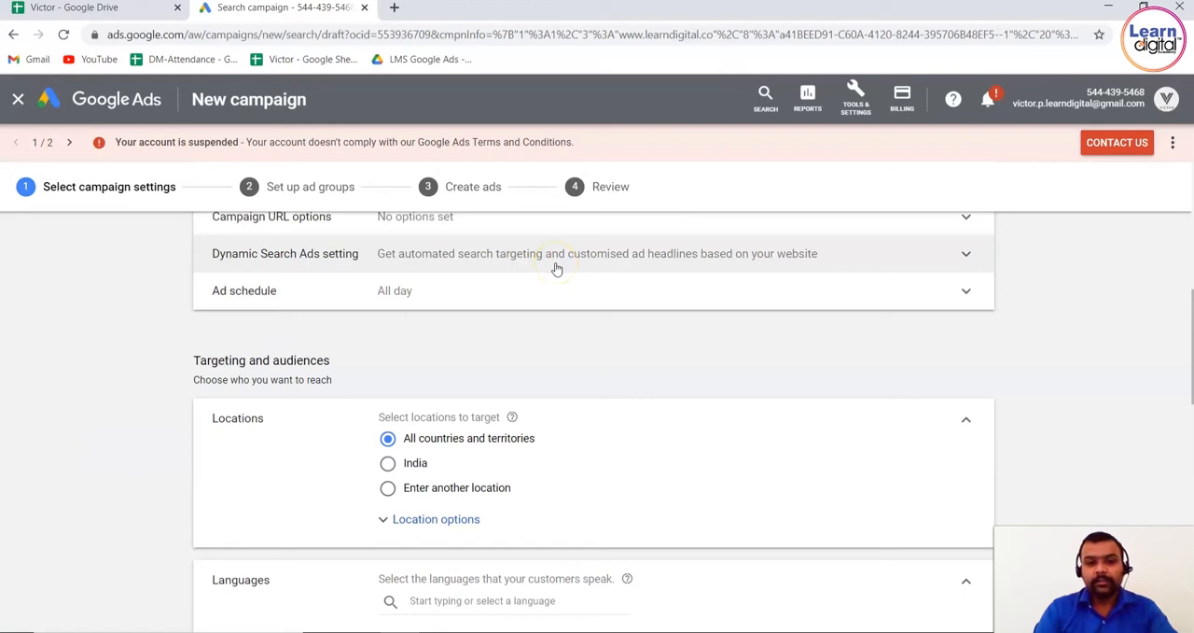
{"action": "scroll", "coordinate": [40, 353], "scroll_direction": "down", "scroll_amount": 1}
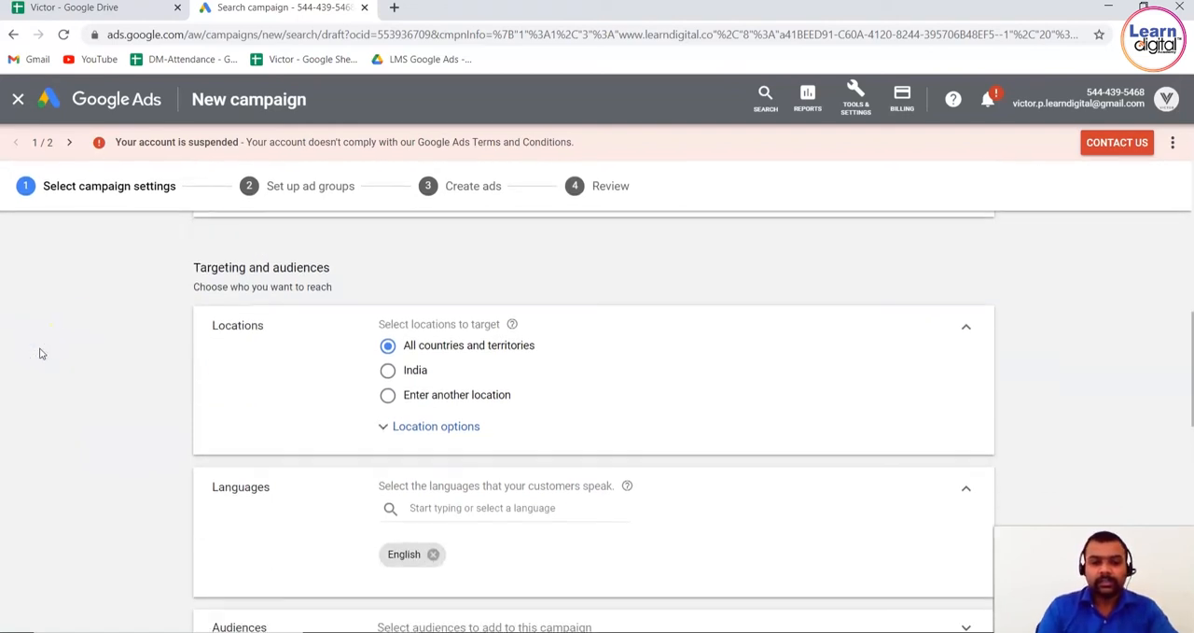
{"action": "left_click", "coordinate": [388, 370]}
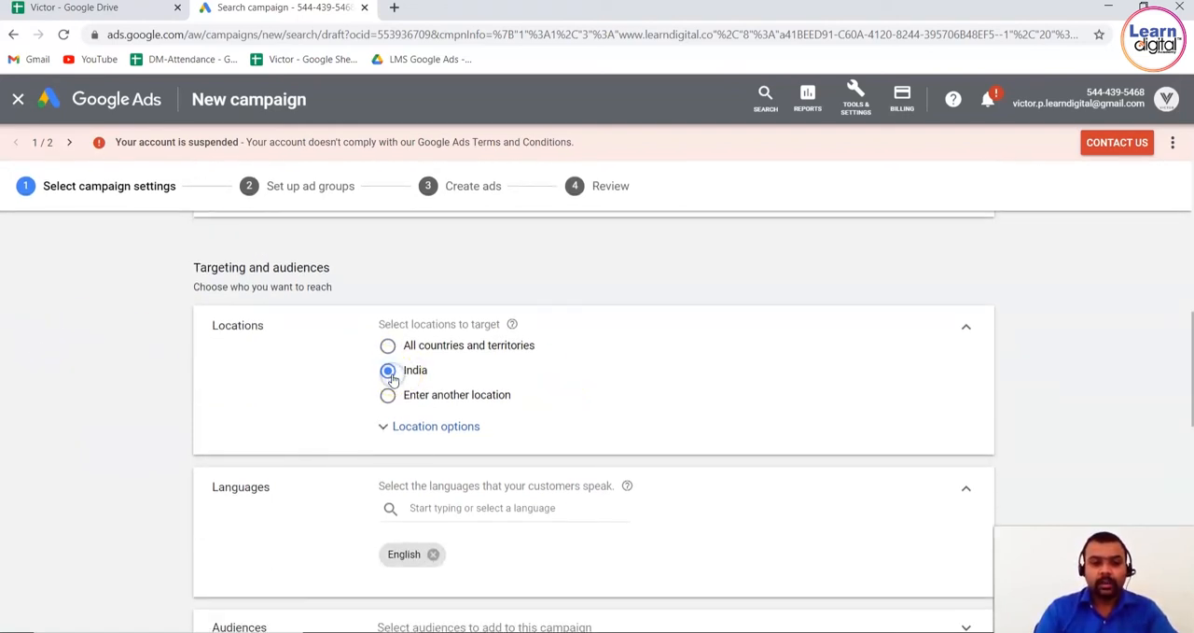
Expand the Audiences settings and search for "digital marketing" audiences
{"action": "scroll", "coordinate": [85, 428], "scroll_direction": "down", "scroll_amount": 2}
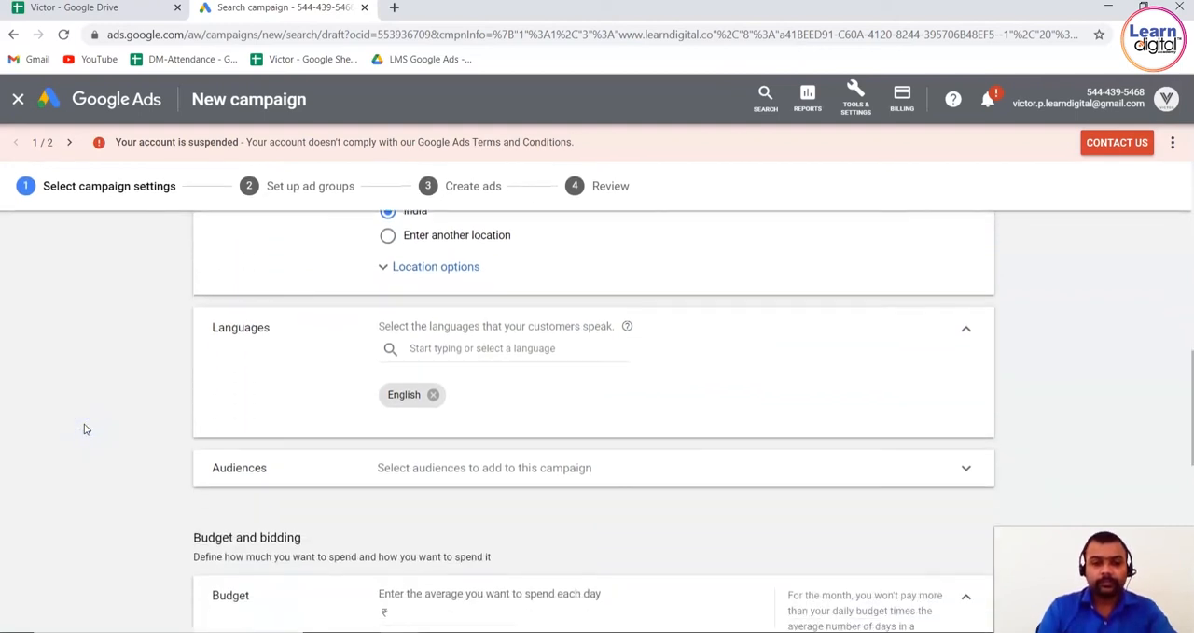
{"action": "scroll", "coordinate": [85, 428], "scroll_direction": "down", "scroll_amount": 1}
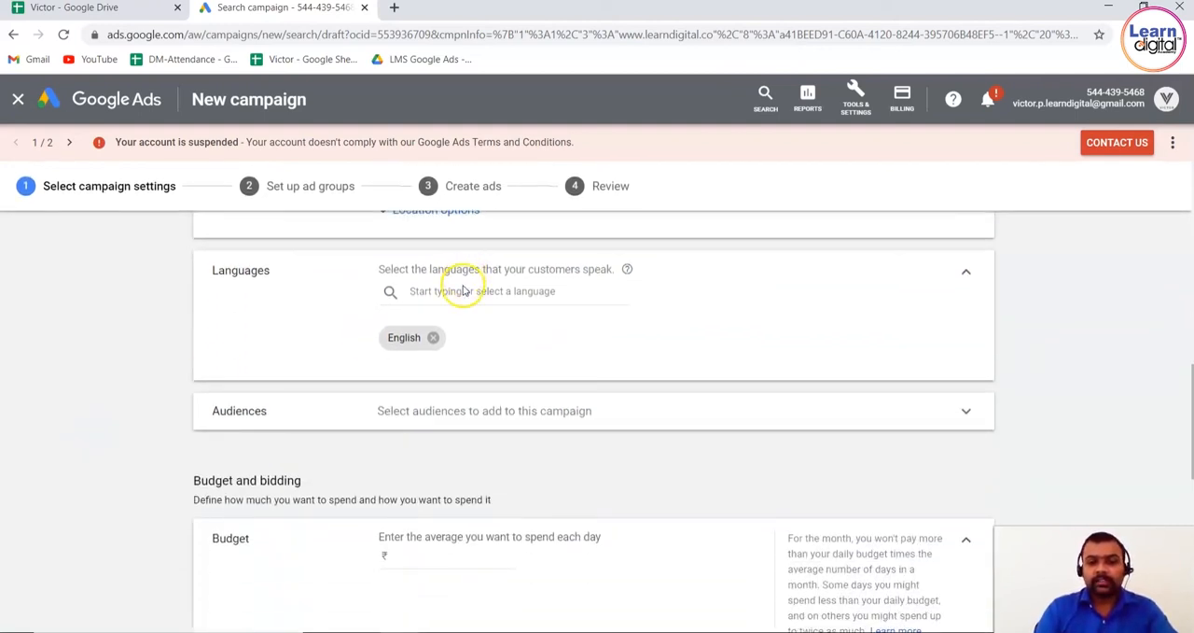
{"action": "left_click", "coordinate": [494, 422]}
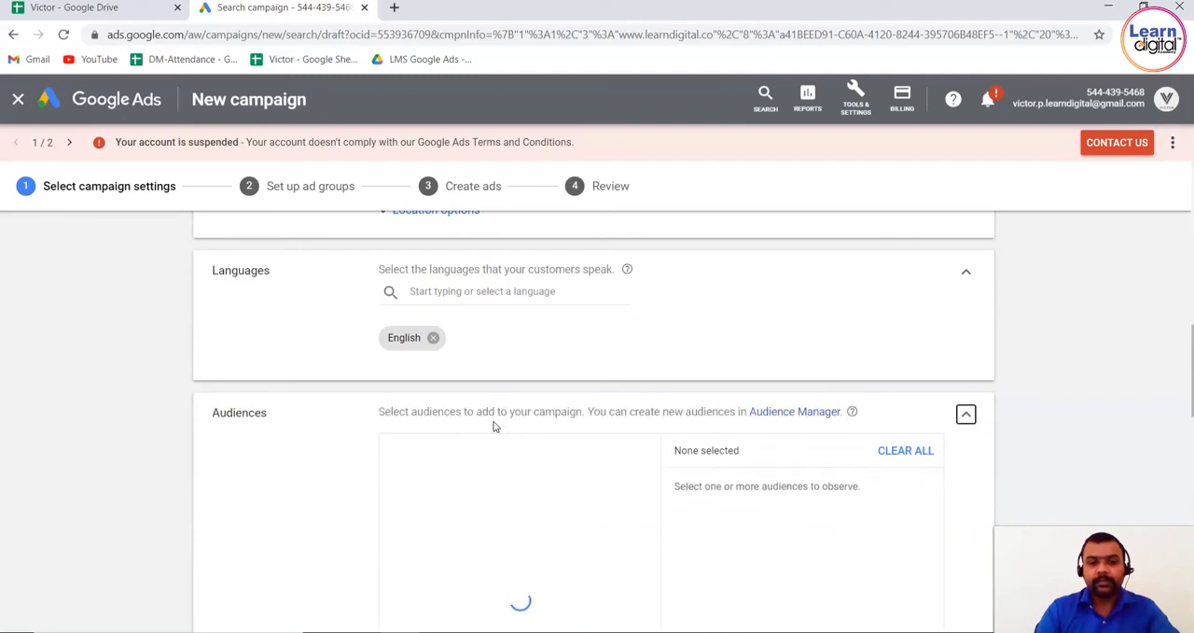
{"action": "left_click", "coordinate": [112, 380]}
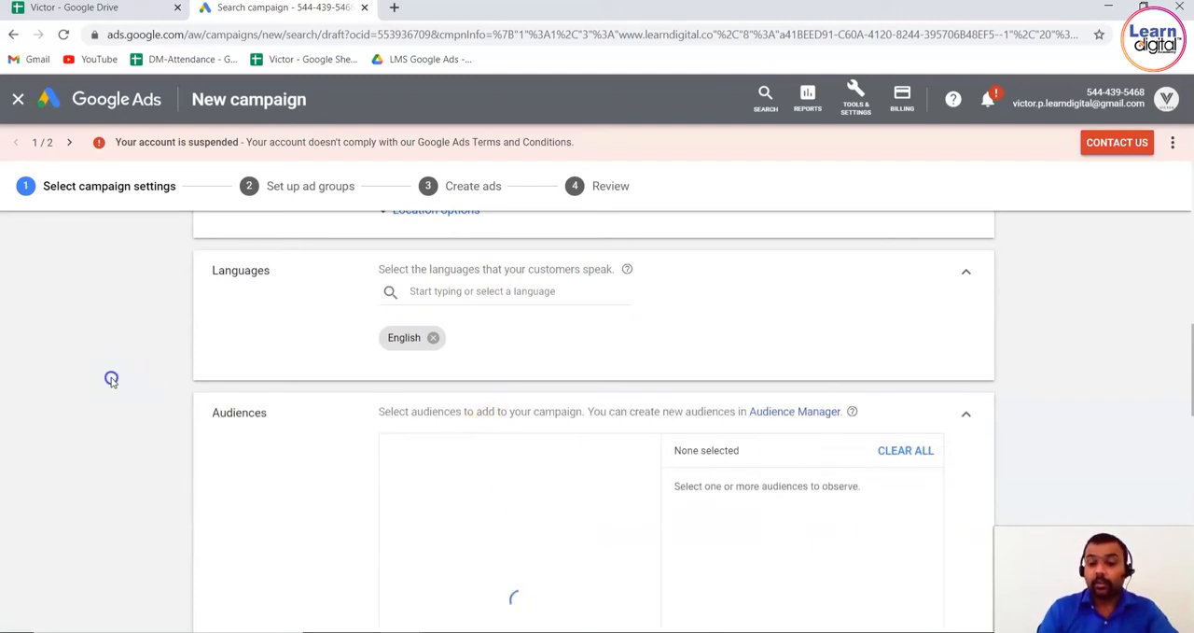
{"action": "scroll", "coordinate": [112, 381], "scroll_direction": "down", "scroll_amount": 2}
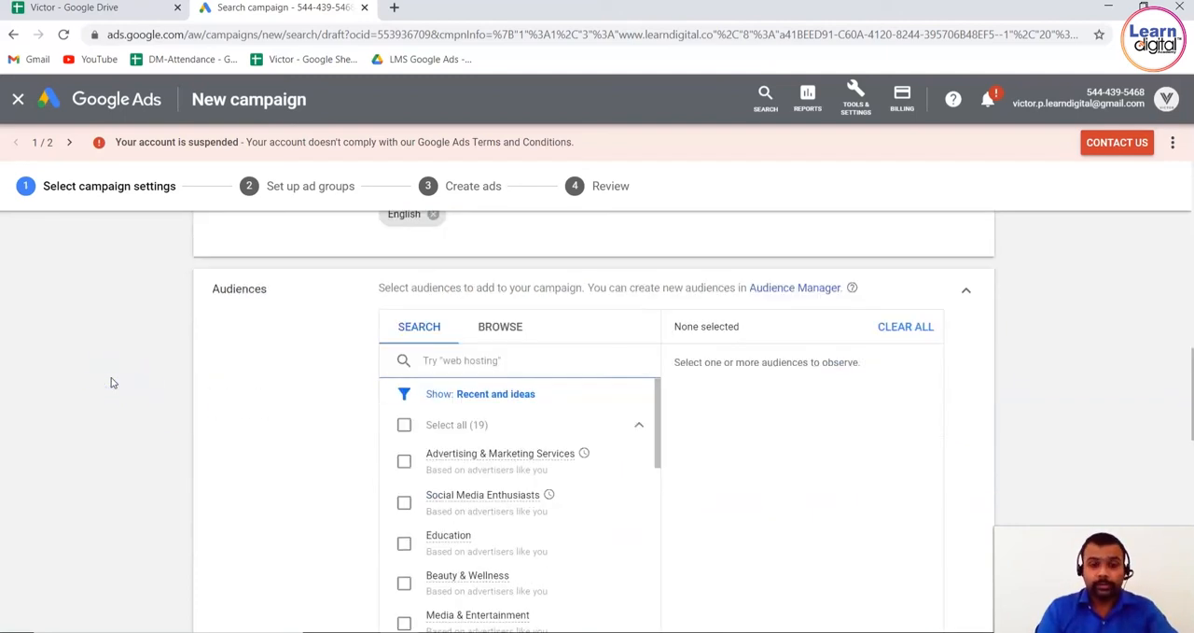
{"action": "left_click", "coordinate": [508, 361]}
{"action": "type", "text": "digital marketing"}
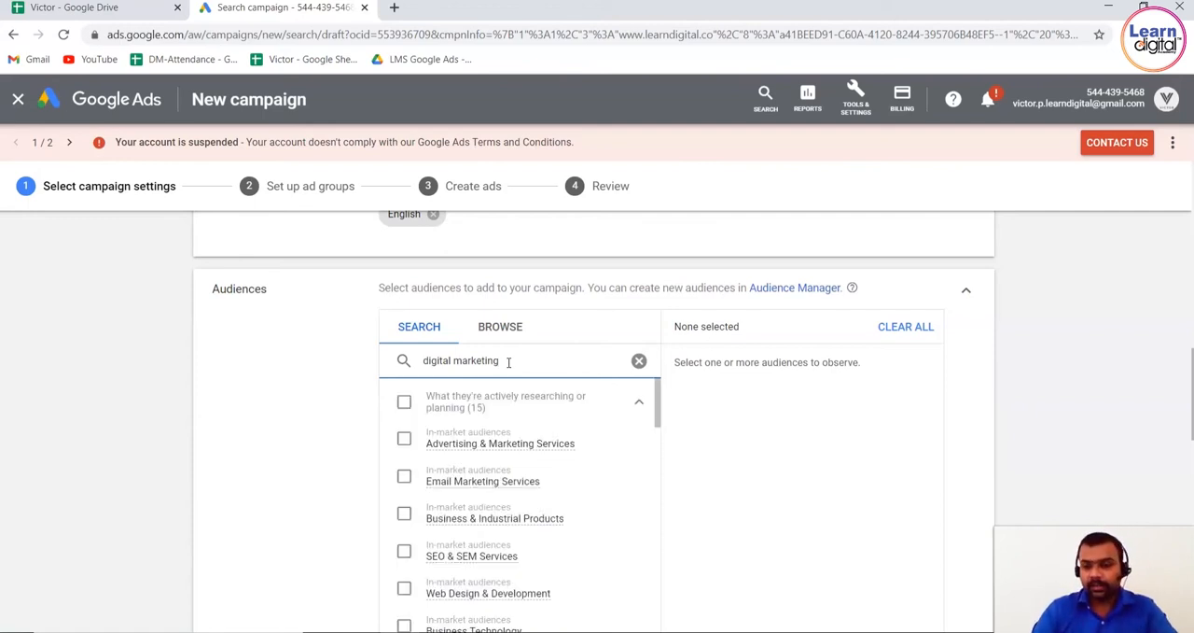
Add the in-market audiences Advertising & Marketing Services, Email Marketing Services, Business & Industrial Products, SEO & SEM Services, Web Design & Development and Business Technology
{"action": "left_click", "coordinate": [403, 439]}
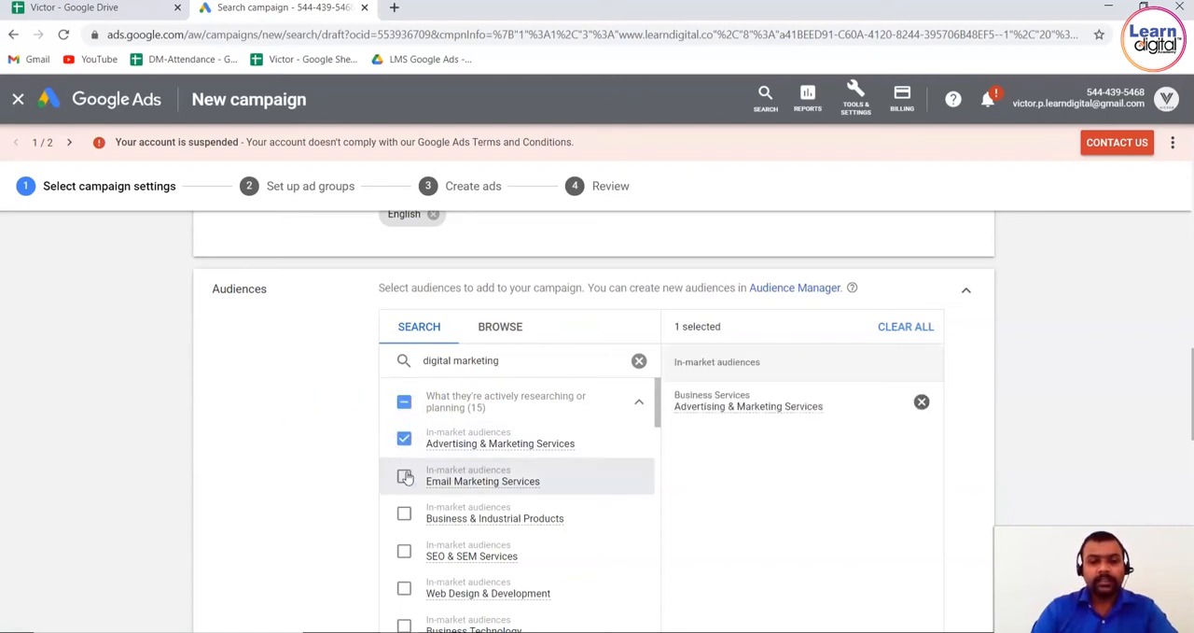
{"action": "left_click", "coordinate": [405, 476]}
{"action": "left_click", "coordinate": [404, 513]}
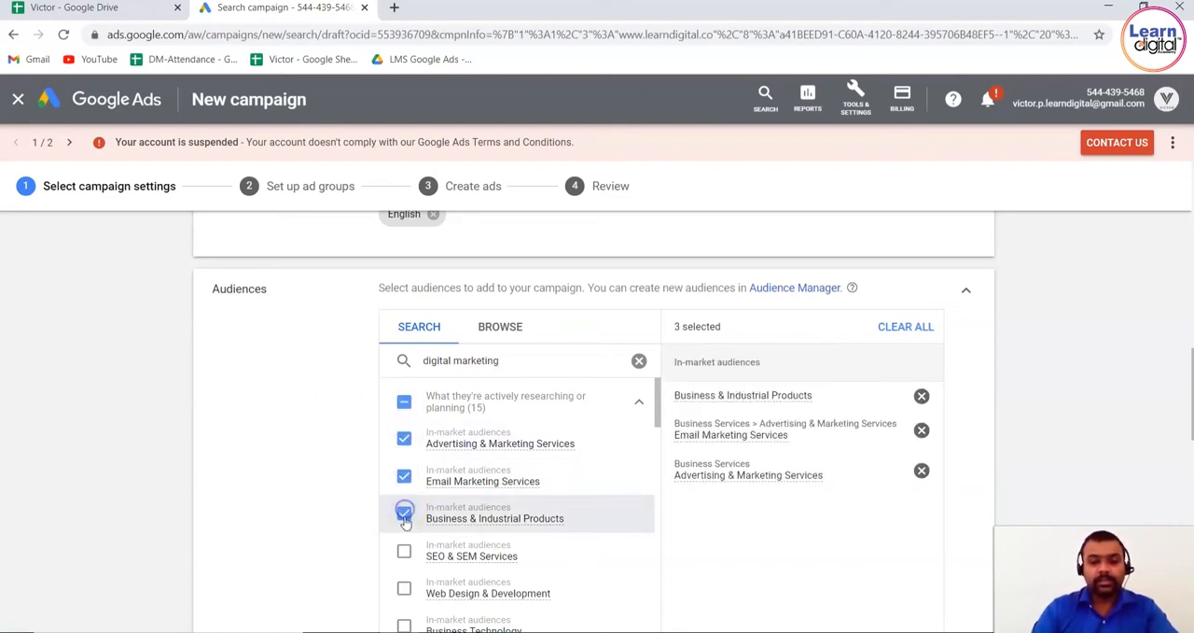
{"action": "left_click", "coordinate": [403, 553]}
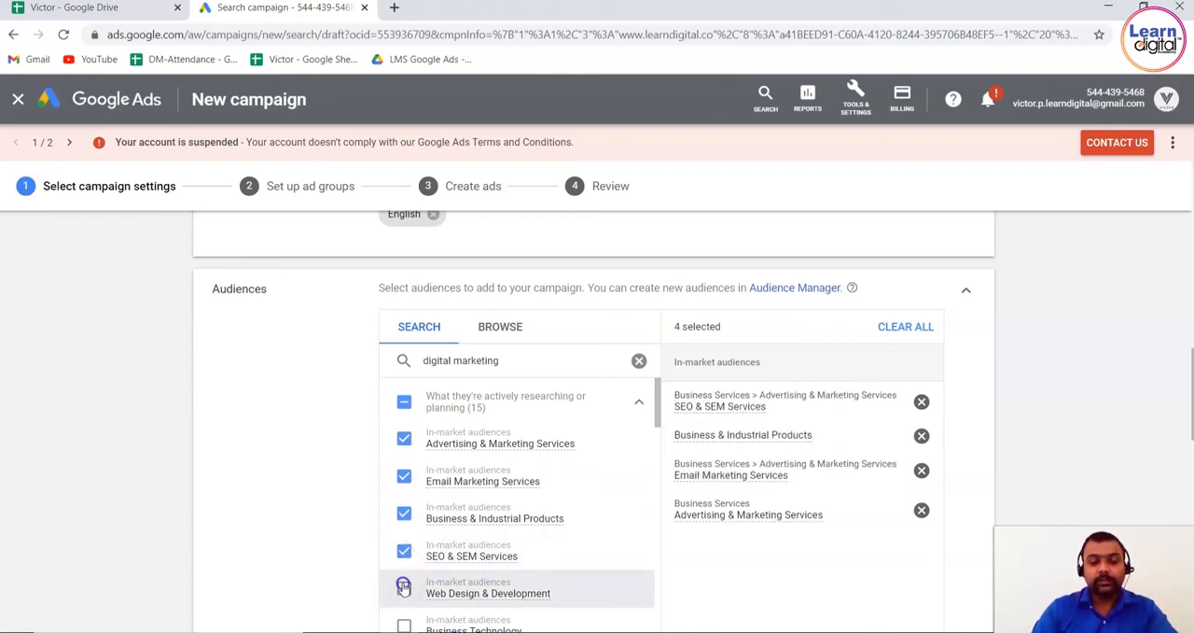
{"action": "left_click", "coordinate": [403, 588]}
{"action": "left_click", "coordinate": [404, 624]}
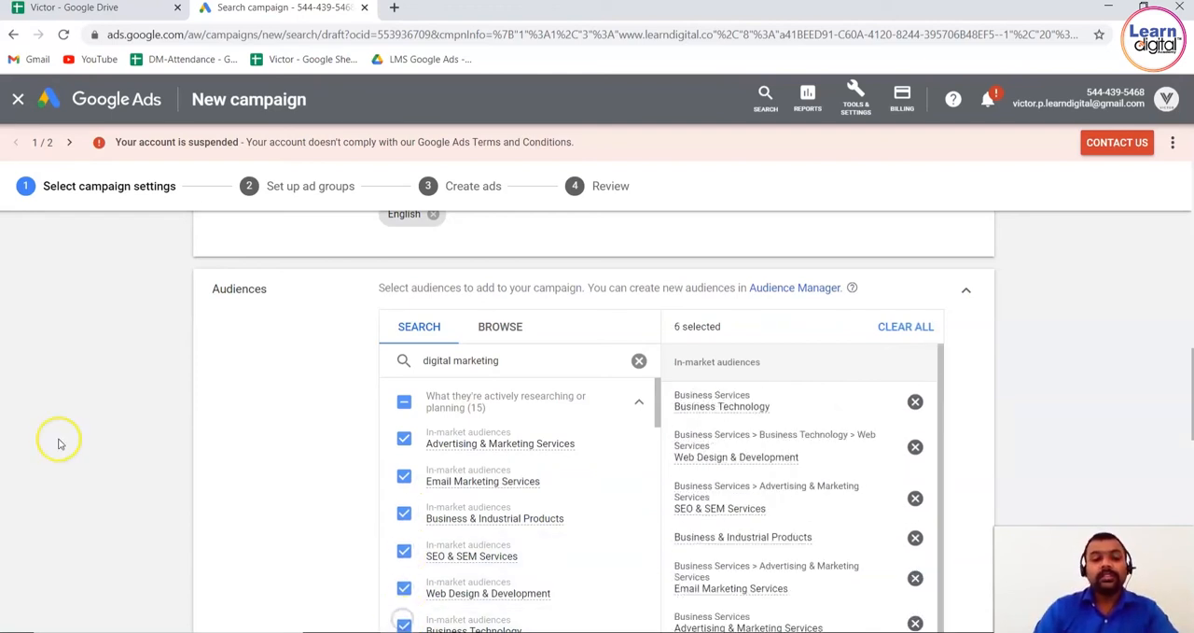
Set the campaign's average daily budget to ₹12000
{"action": "scroll", "coordinate": [59, 441], "scroll_direction": "down", "scroll_amount": 3}
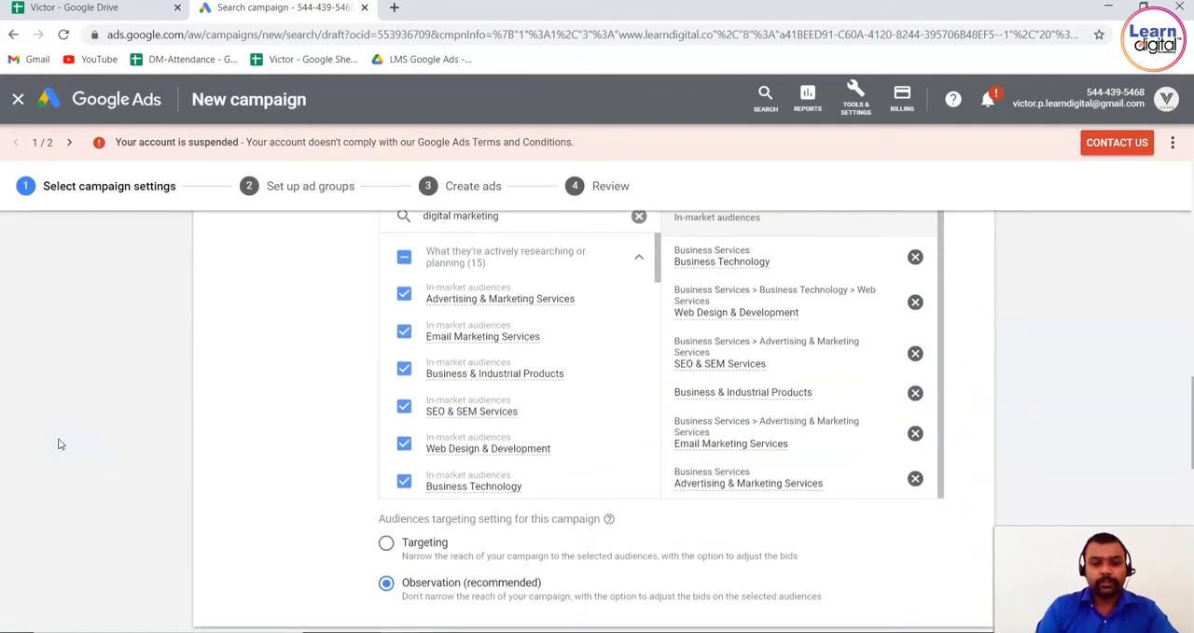
{"action": "scroll", "coordinate": [59, 444], "scroll_direction": "down", "scroll_amount": 2}
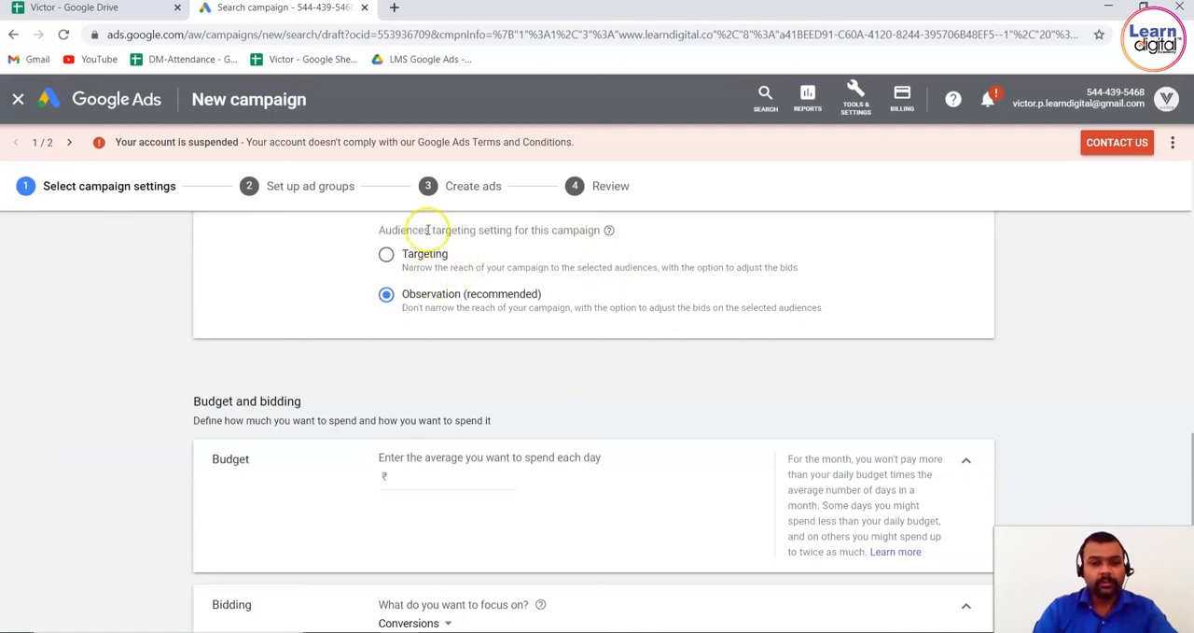
{"action": "left_click", "coordinate": [439, 478]}
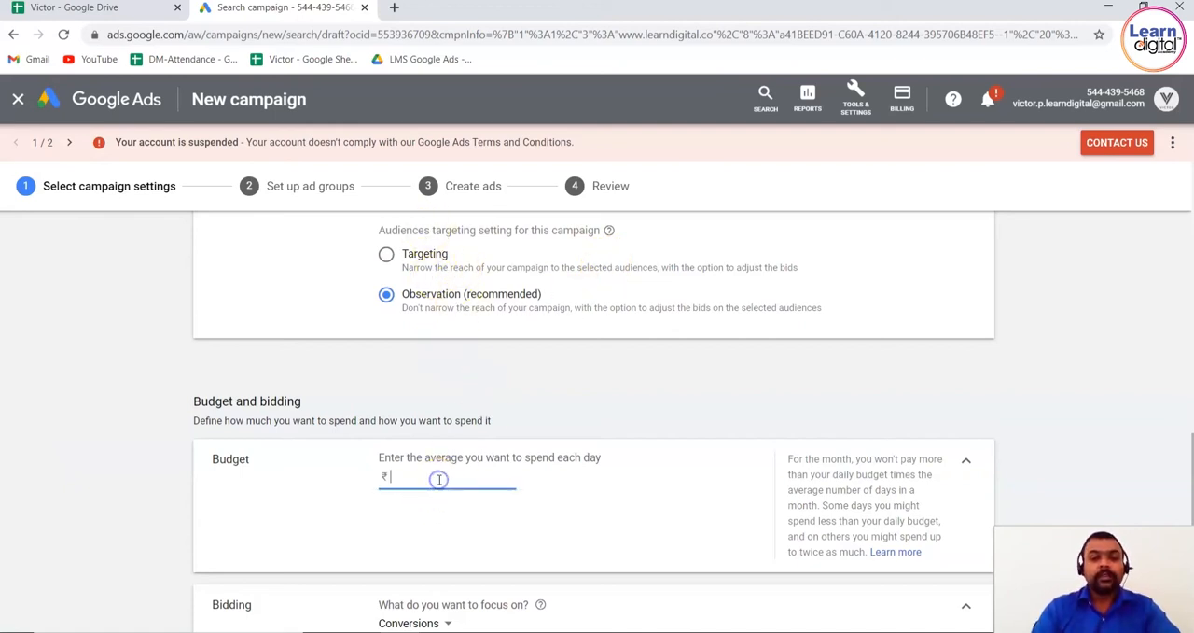
{"action": "type", "text": "12000"}
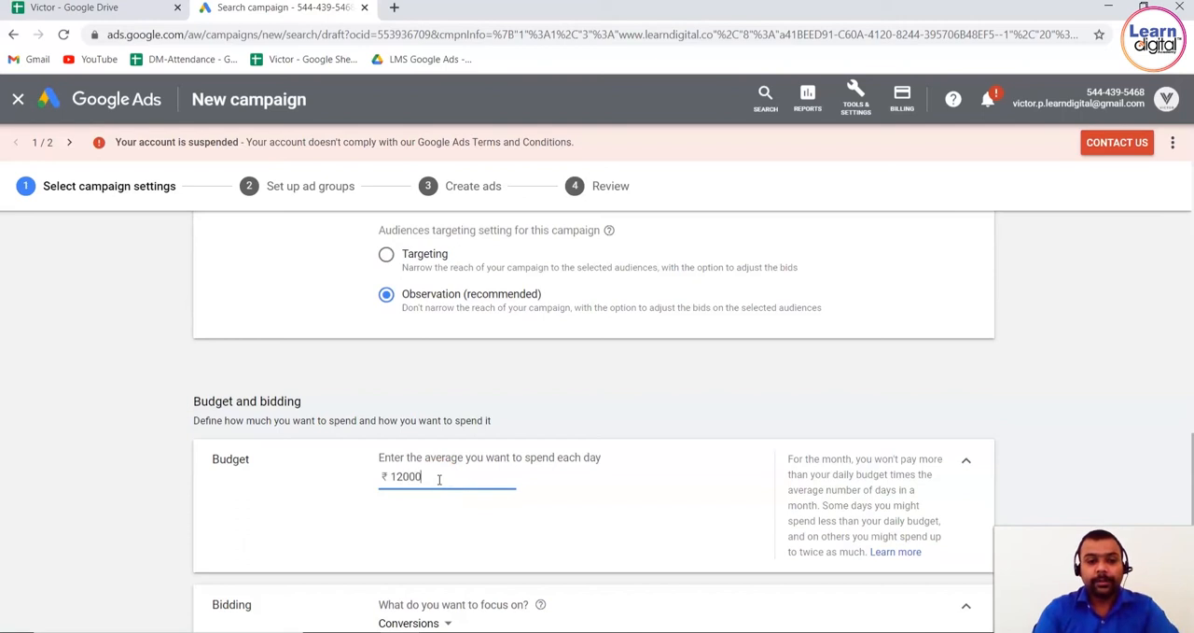
{"action": "left_click", "coordinate": [121, 473]}
Change the bidding focus to Clicks
{"action": "scroll", "coordinate": [121, 475], "scroll_direction": "down", "scroll_amount": 3}
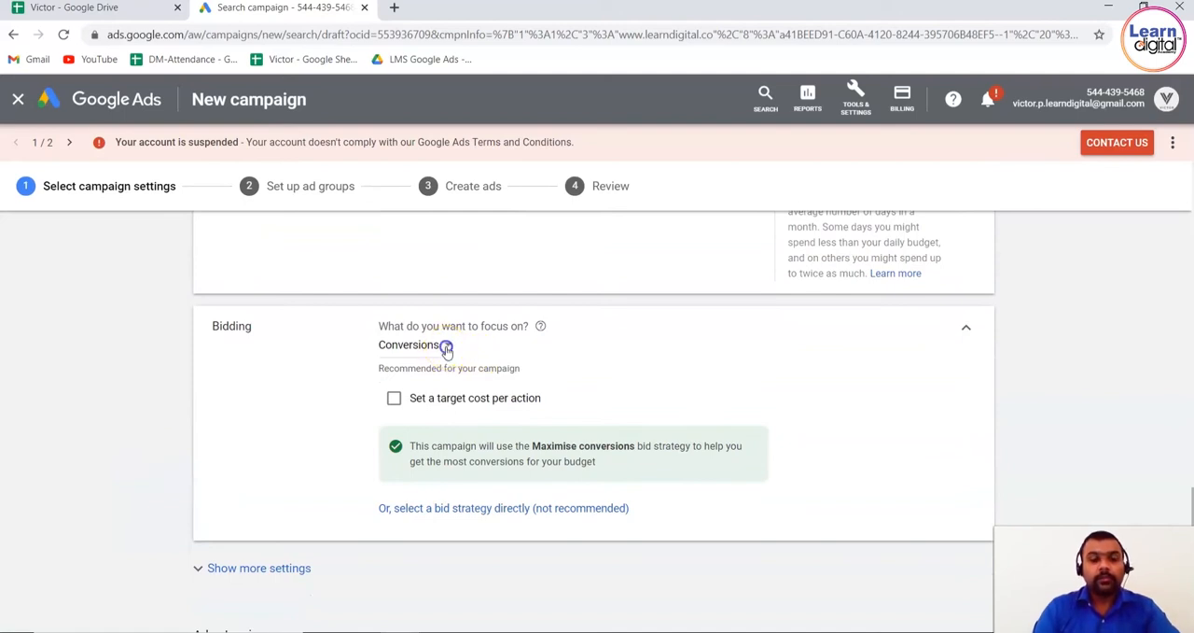
{"action": "left_click", "coordinate": [452, 344]}
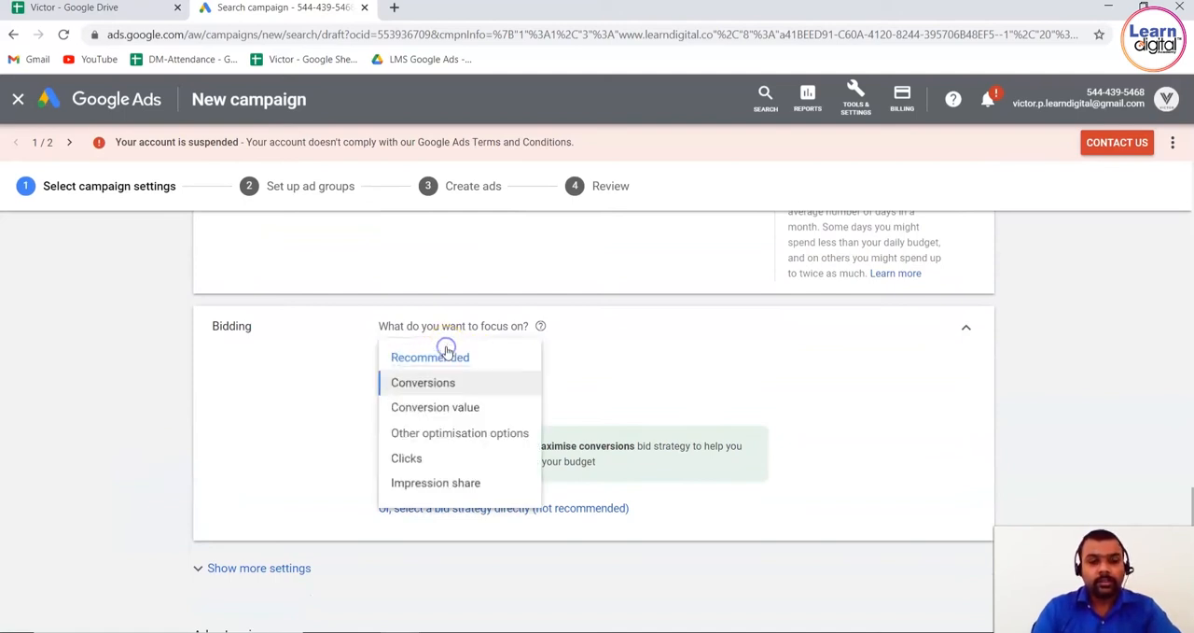
{"action": "left_click", "coordinate": [451, 458]}
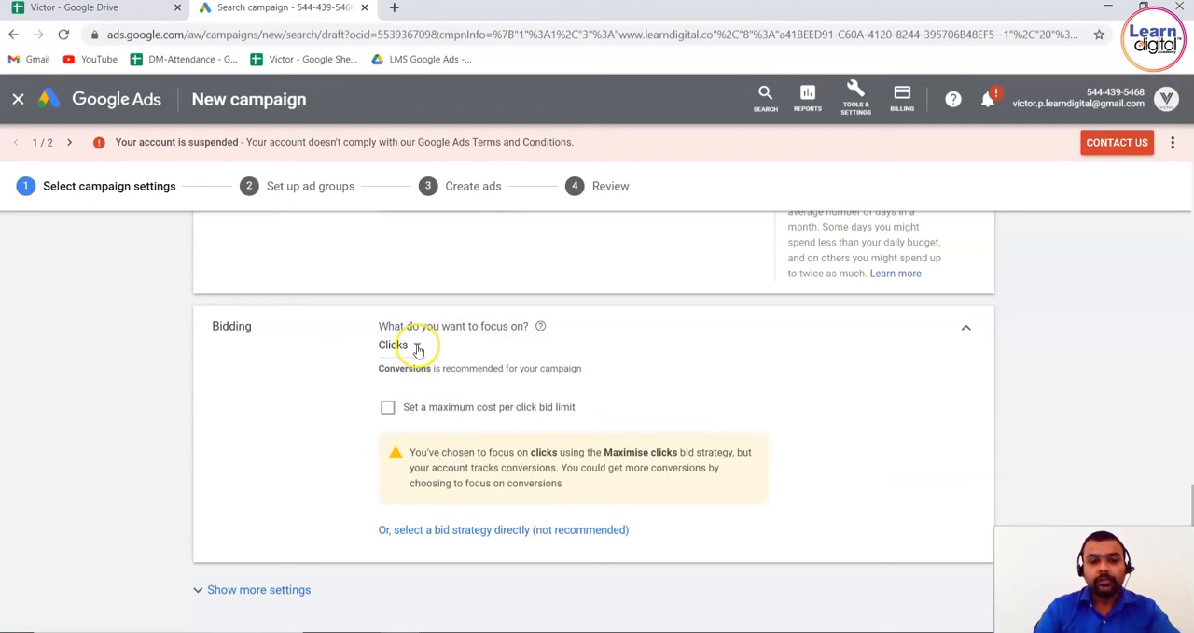
Change the bidding focus to Impression share, with ads appearing at the Absolute top of results page
{"action": "left_click", "coordinate": [410, 345]}
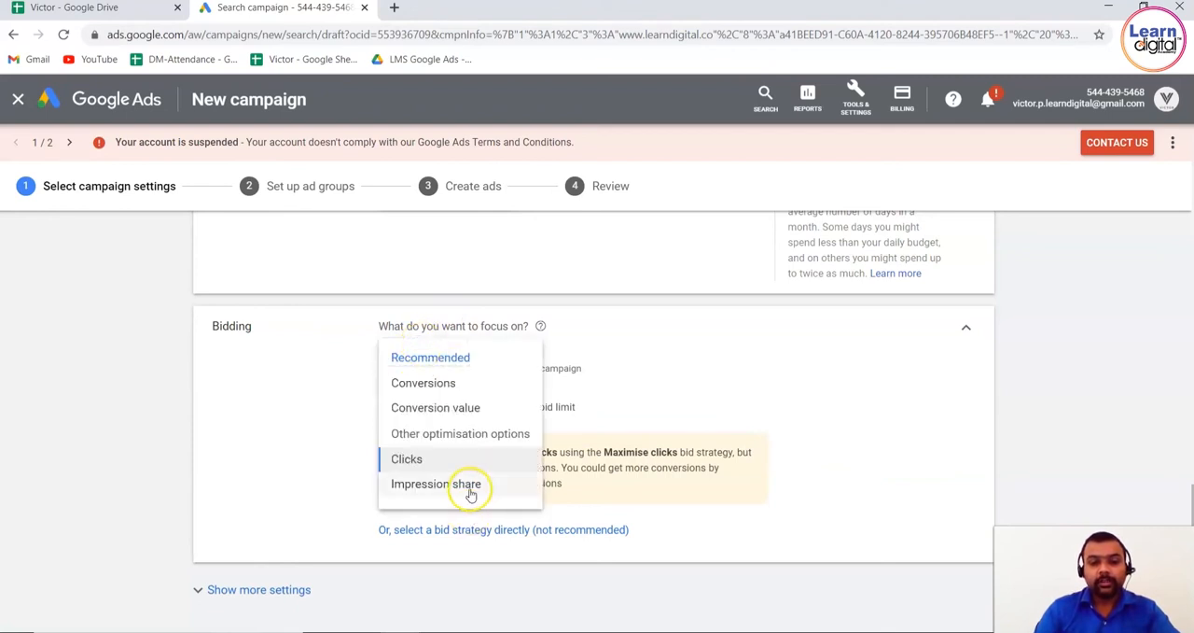
{"action": "left_click", "coordinate": [469, 485]}
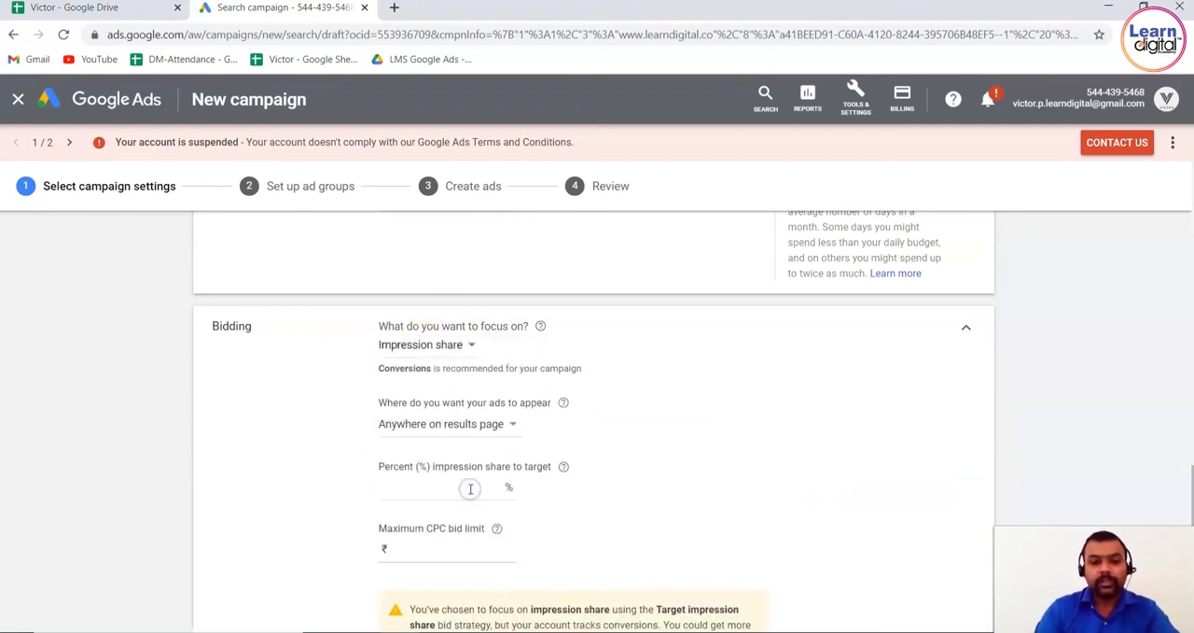
{"action": "left_click", "coordinate": [515, 426]}
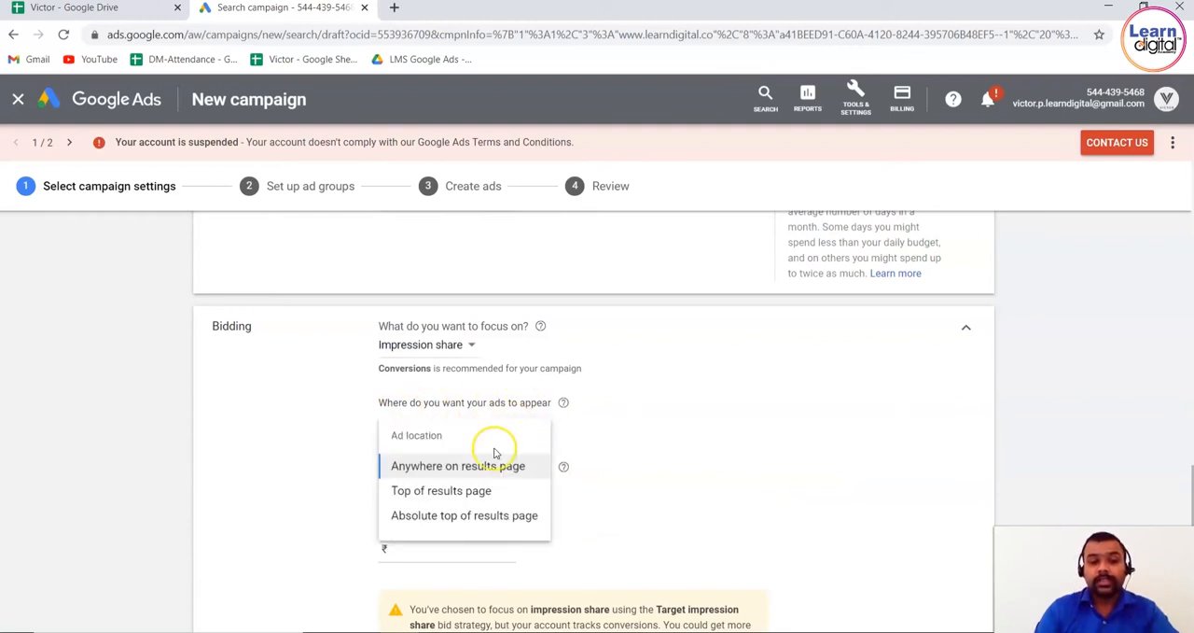
{"action": "left_click", "coordinate": [508, 516]}
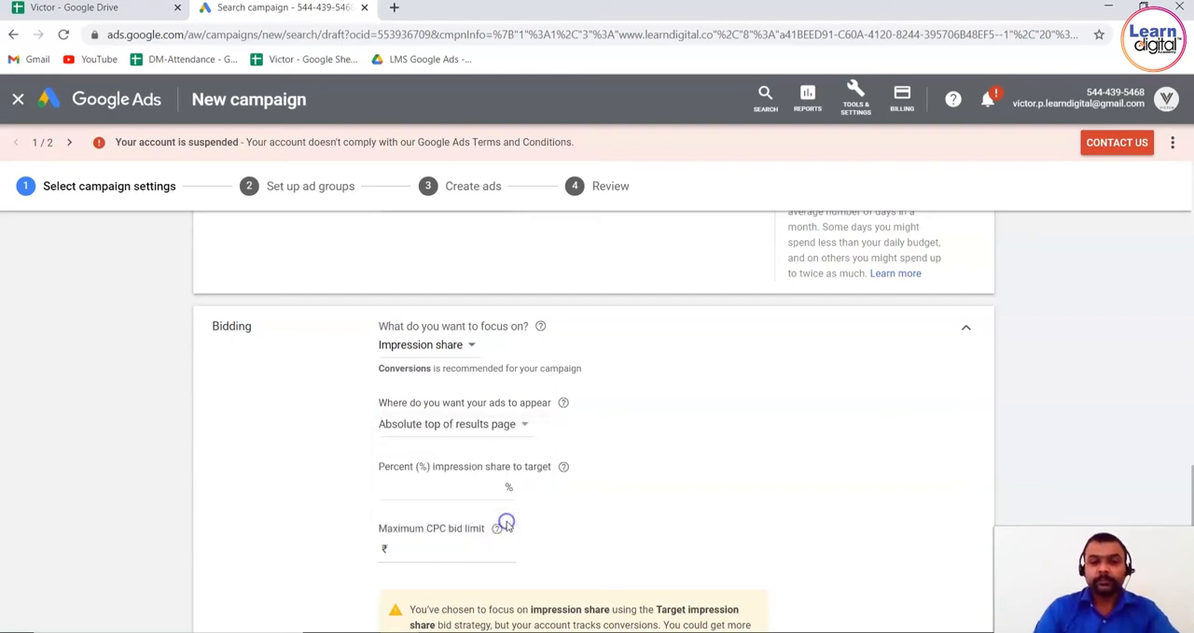
Check the help note on the impression share target and set the percentage to 50%
{"action": "left_click", "coordinate": [454, 489]}
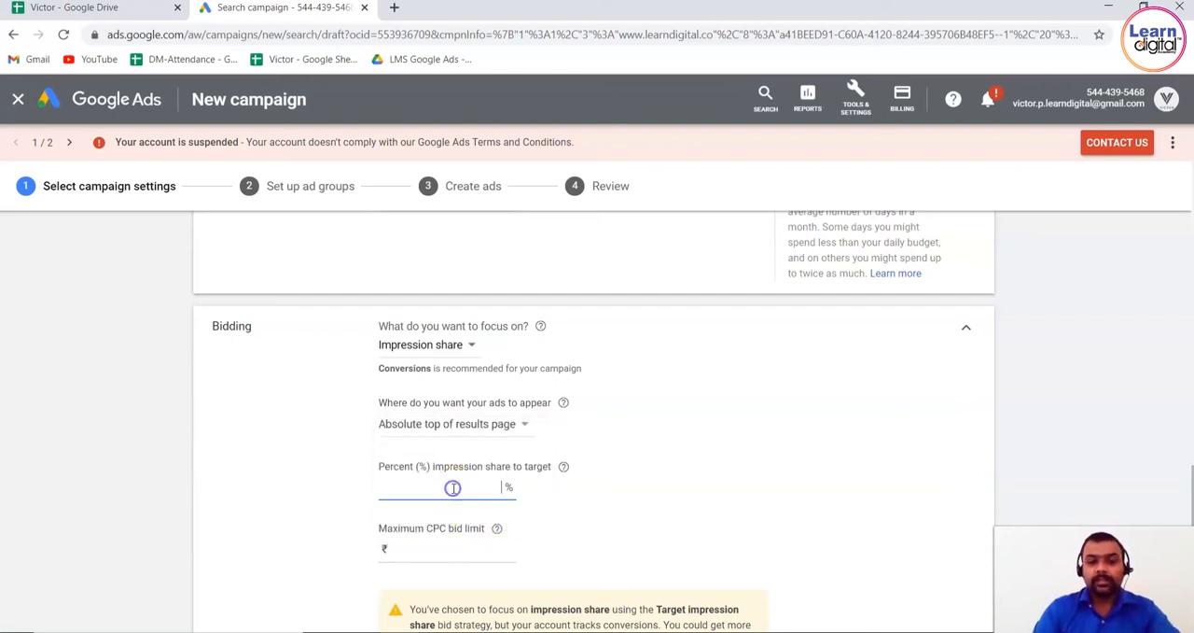
{"action": "left_click", "coordinate": [564, 466]}
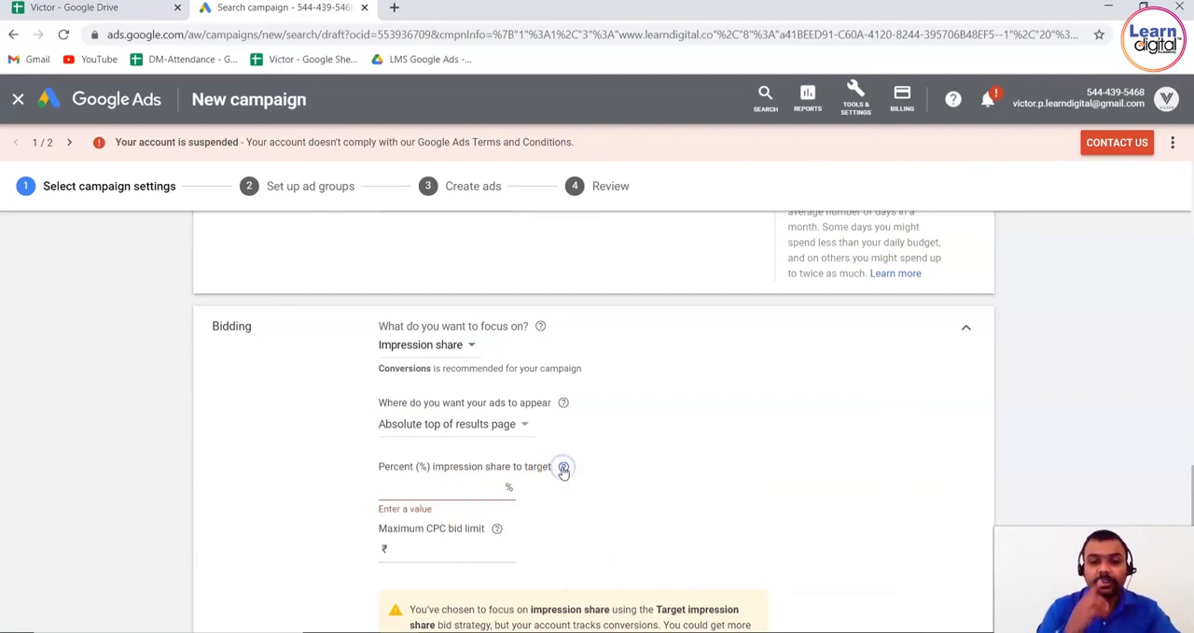
{"action": "left_click", "coordinate": [563, 468]}
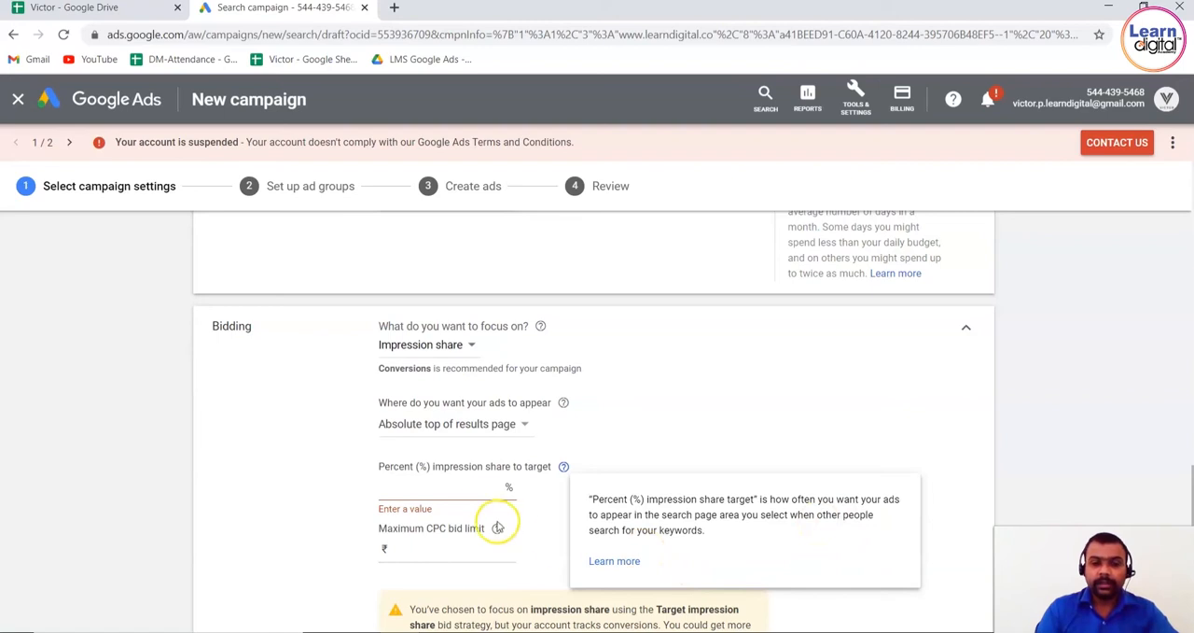
{"action": "left_click", "coordinate": [471, 485]}
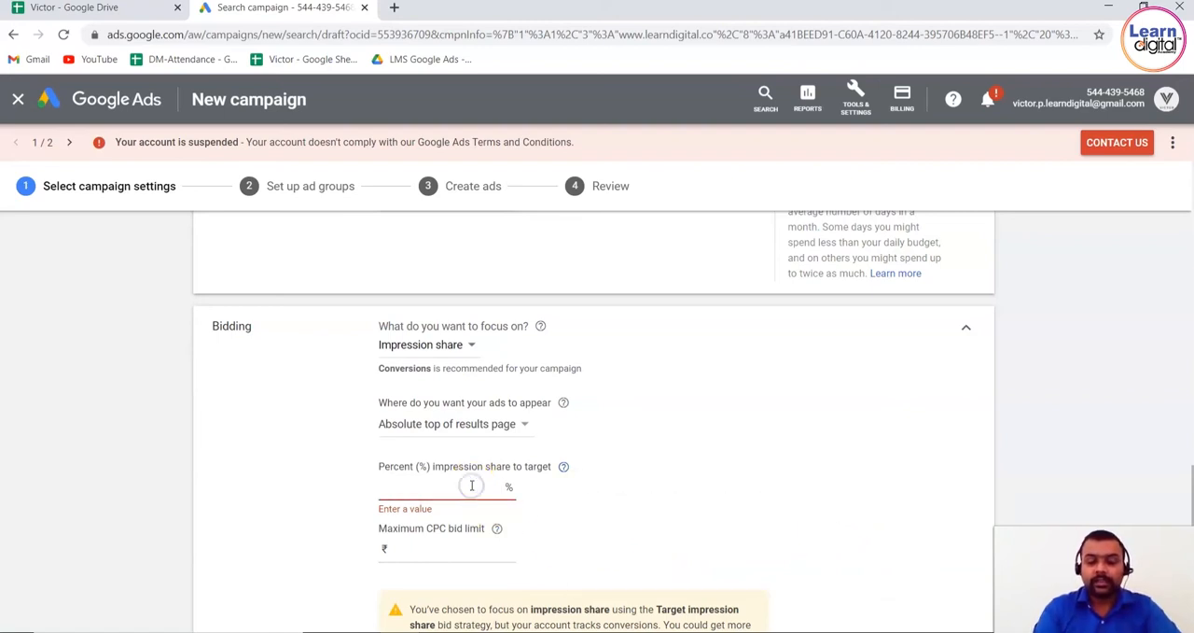
{"action": "type", "text": "50"}
{"action": "left_click", "coordinate": [307, 477]}
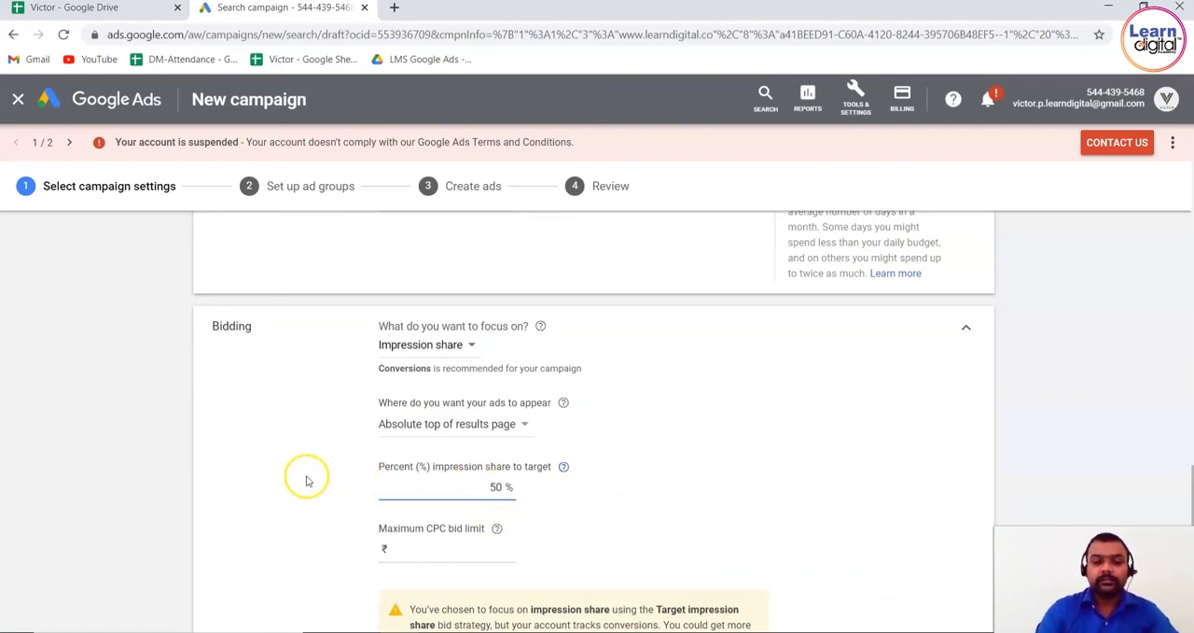
Set the maximum CPC bid limit to ₹50
{"action": "left_click", "coordinate": [461, 550]}
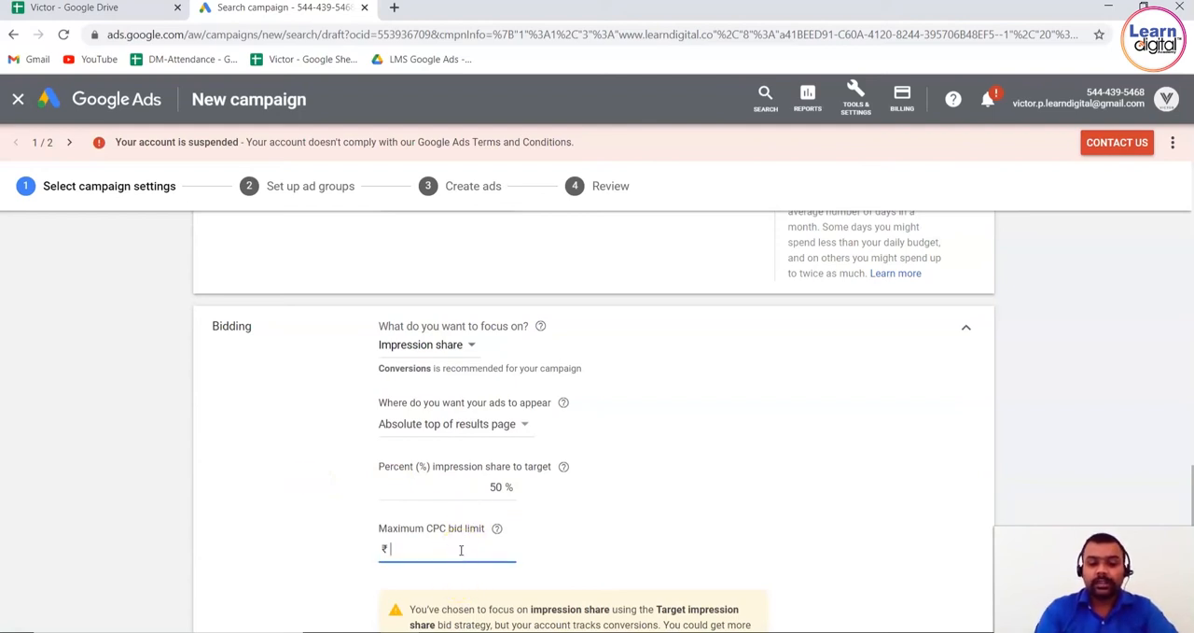
{"action": "type", "text": "50"}
{"action": "left_click", "coordinate": [294, 496]}
Expand the additional campaign settings below Bidding to view the Conversions and Ad rotation options
{"action": "scroll", "coordinate": [297, 501], "scroll_direction": "down", "scroll_amount": 2}
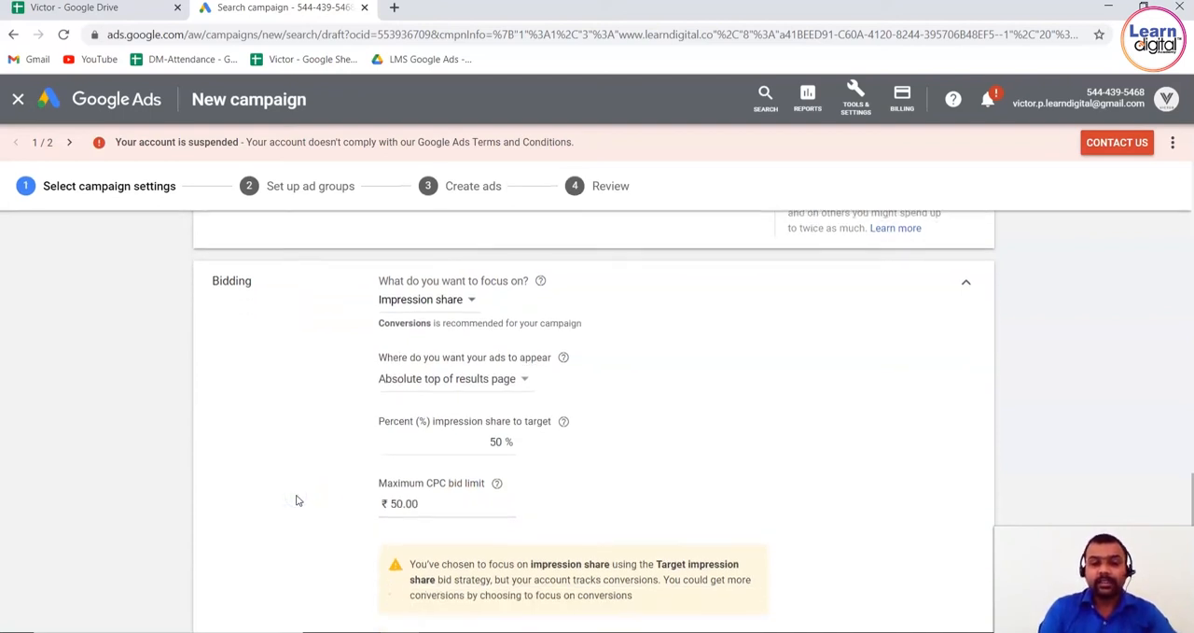
{"action": "scroll", "coordinate": [296, 501], "scroll_direction": "down", "scroll_amount": 3}
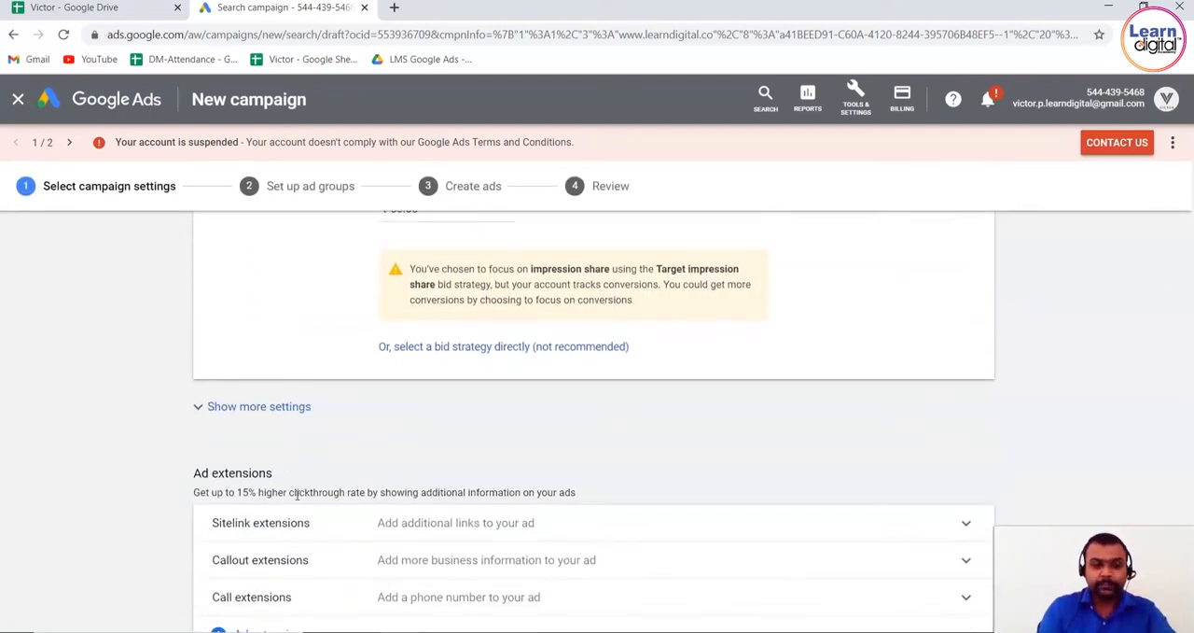
{"action": "left_click", "coordinate": [302, 410]}
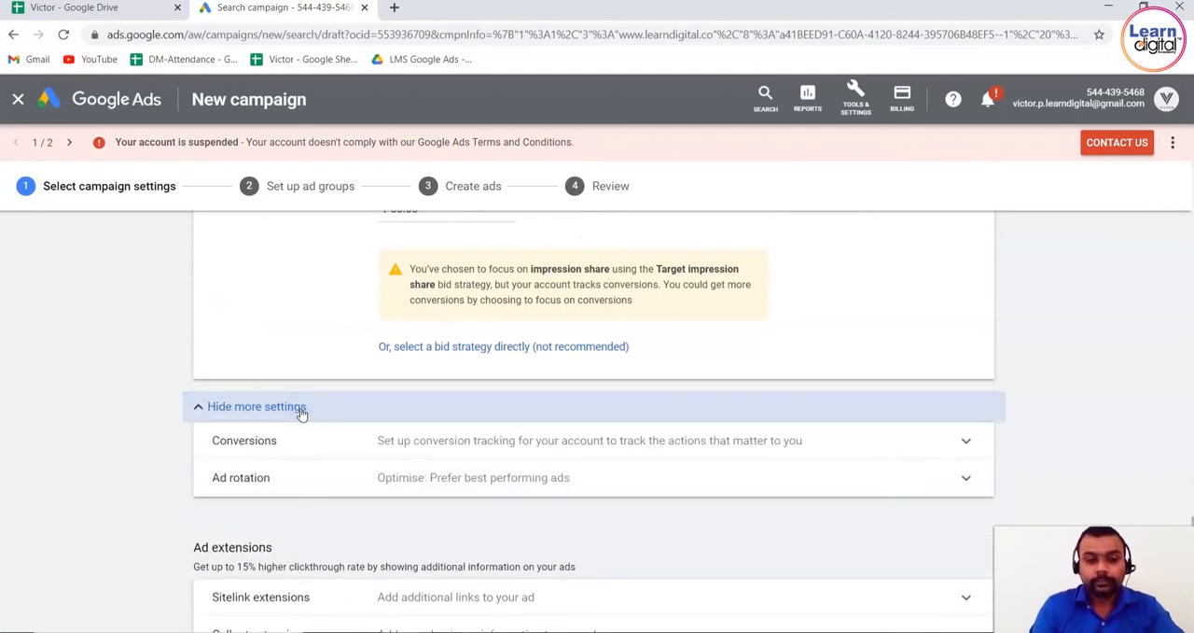
{"action": "scroll", "coordinate": [302, 414], "scroll_direction": "down", "scroll_amount": 1}
{"action": "scroll", "coordinate": [301, 414], "scroll_direction": "down", "scroll_amount": 2}
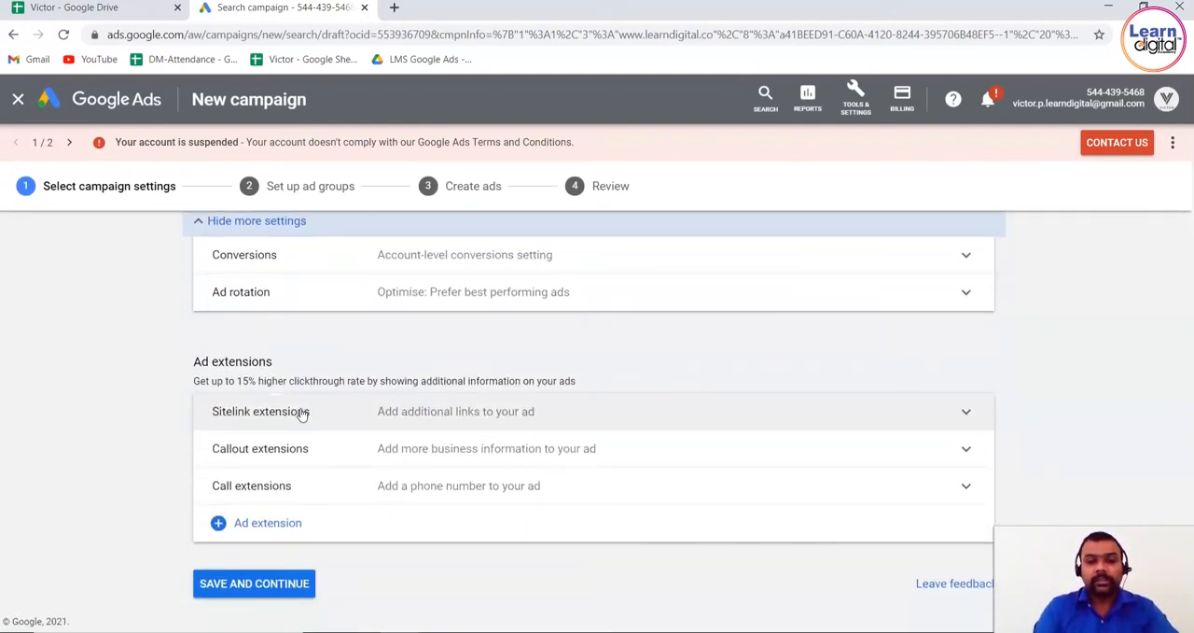
Add the existing About Us and Address sitelink extensions to the campaign and collapse the sitelink section
{"action": "left_click", "coordinate": [302, 413]}
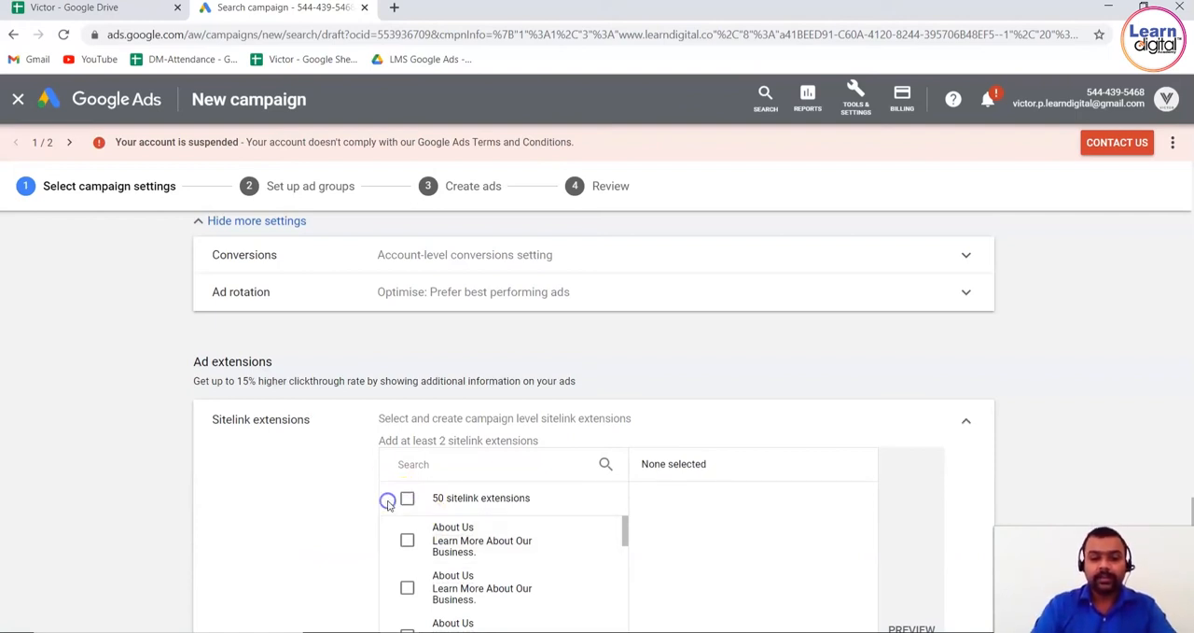
{"action": "left_click", "coordinate": [409, 539]}
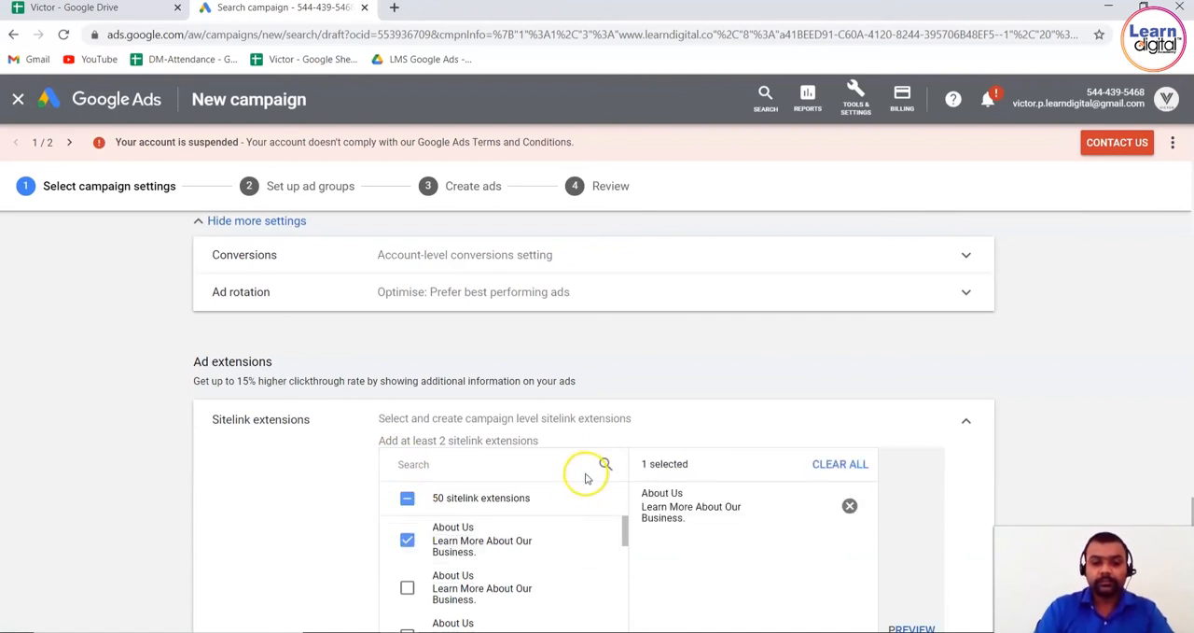
{"action": "left_click_drag", "start_coordinate": [626, 540], "coordinate": [624, 632]}
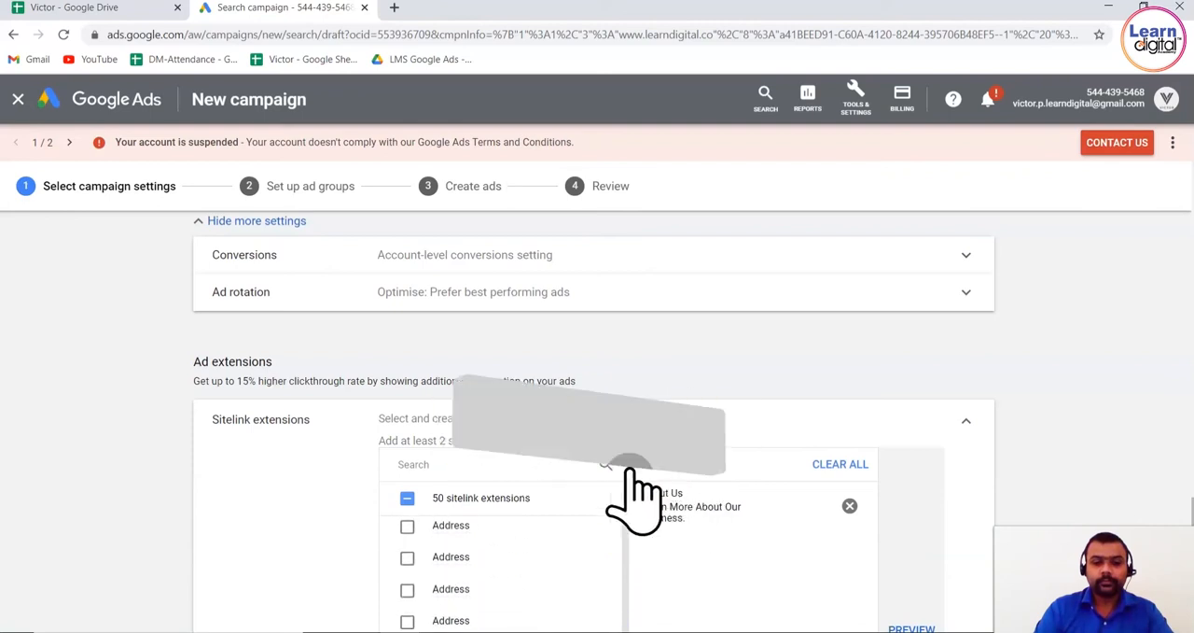
{"action": "left_click", "coordinate": [407, 528]}
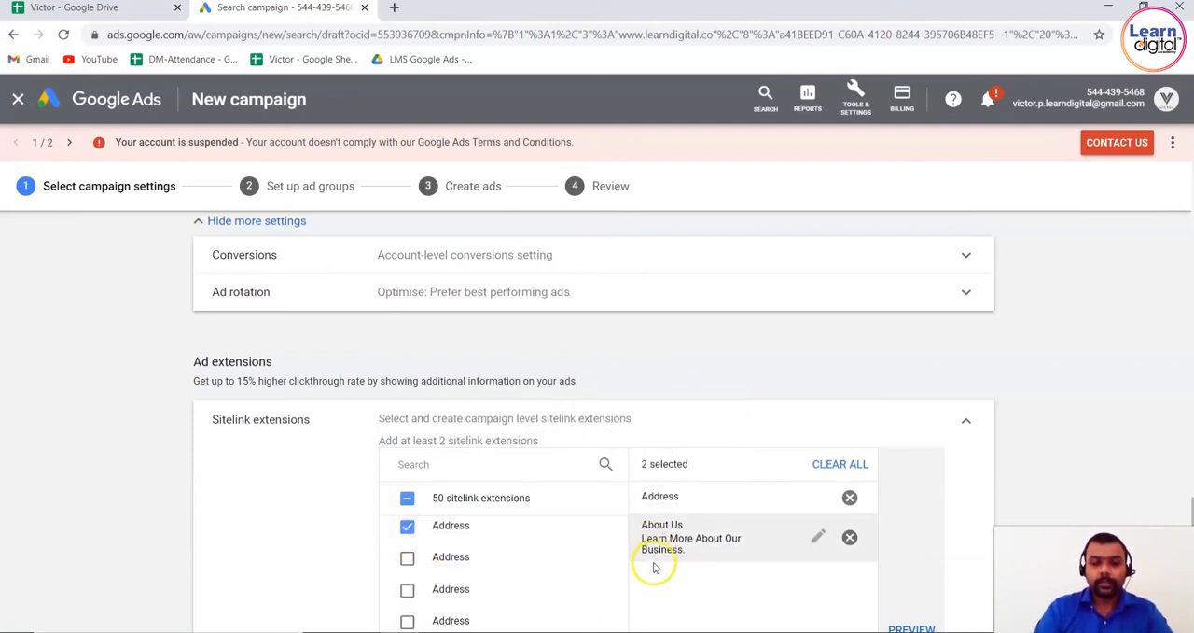
{"action": "left_click", "coordinate": [967, 422]}
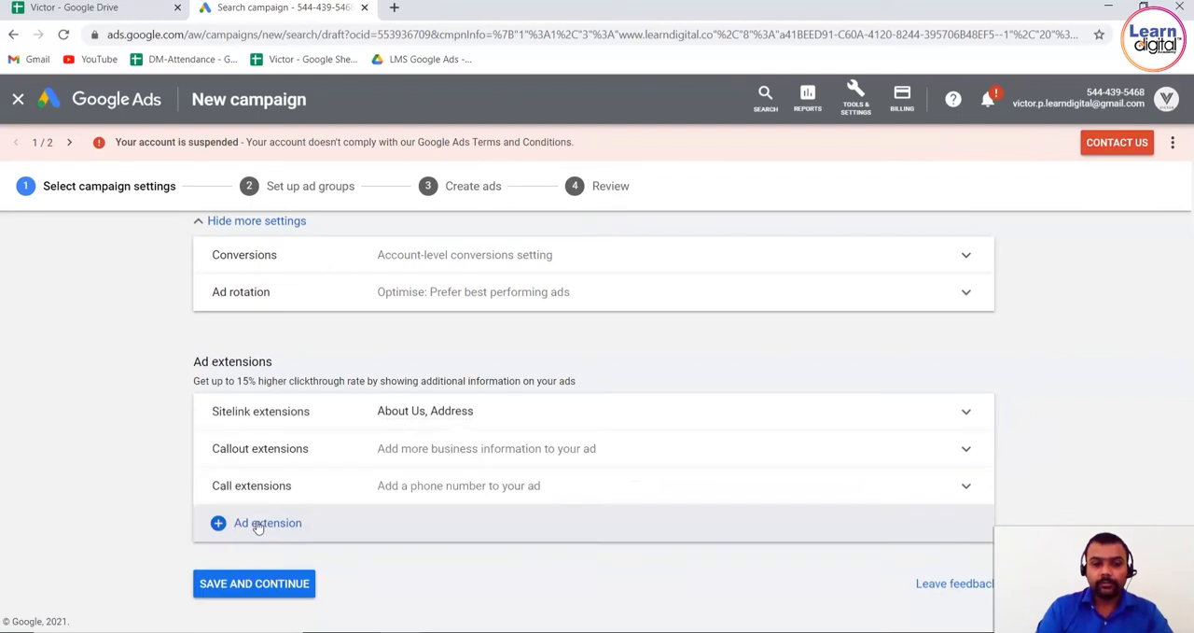
Add the callout extensions Certified Professional and Diploma Certification to the campaign
{"action": "left_click", "coordinate": [478, 455]}
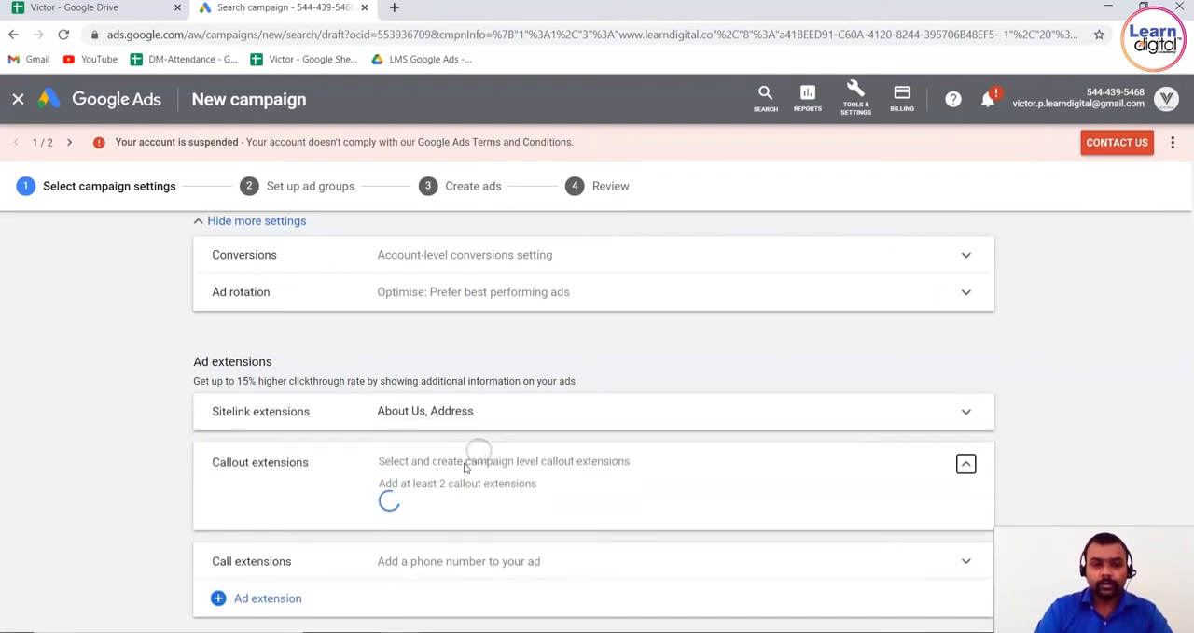
{"action": "left_click", "coordinate": [407, 573]}
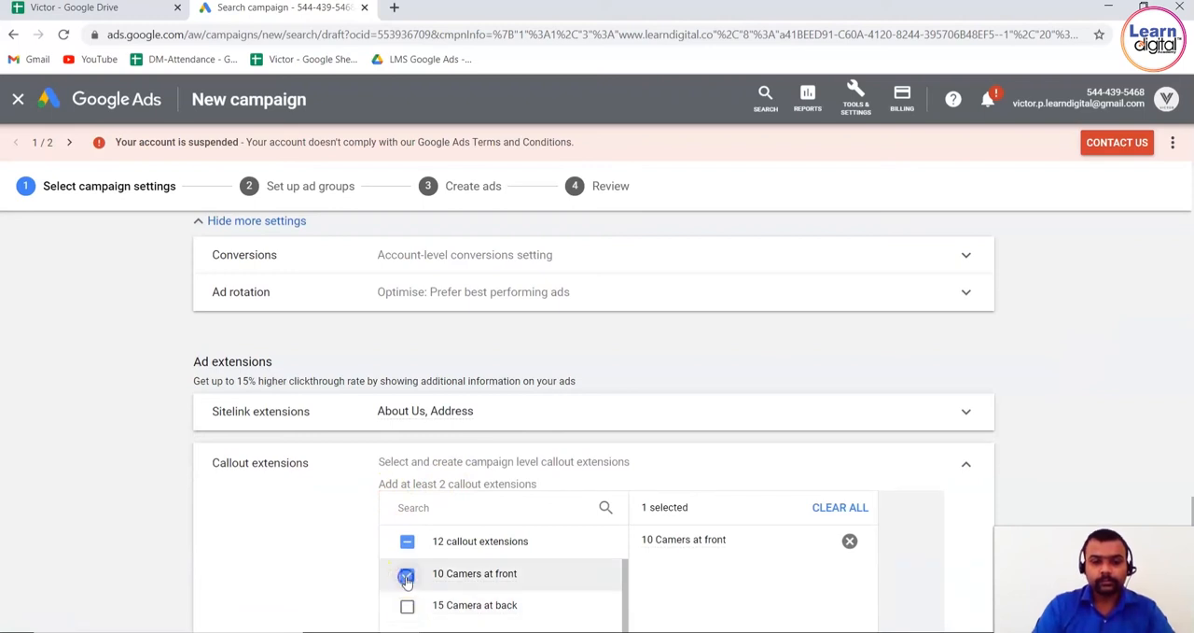
{"action": "left_click", "coordinate": [406, 573]}
{"action": "scroll", "coordinate": [1060, 437], "scroll_direction": "down", "scroll_amount": 3}
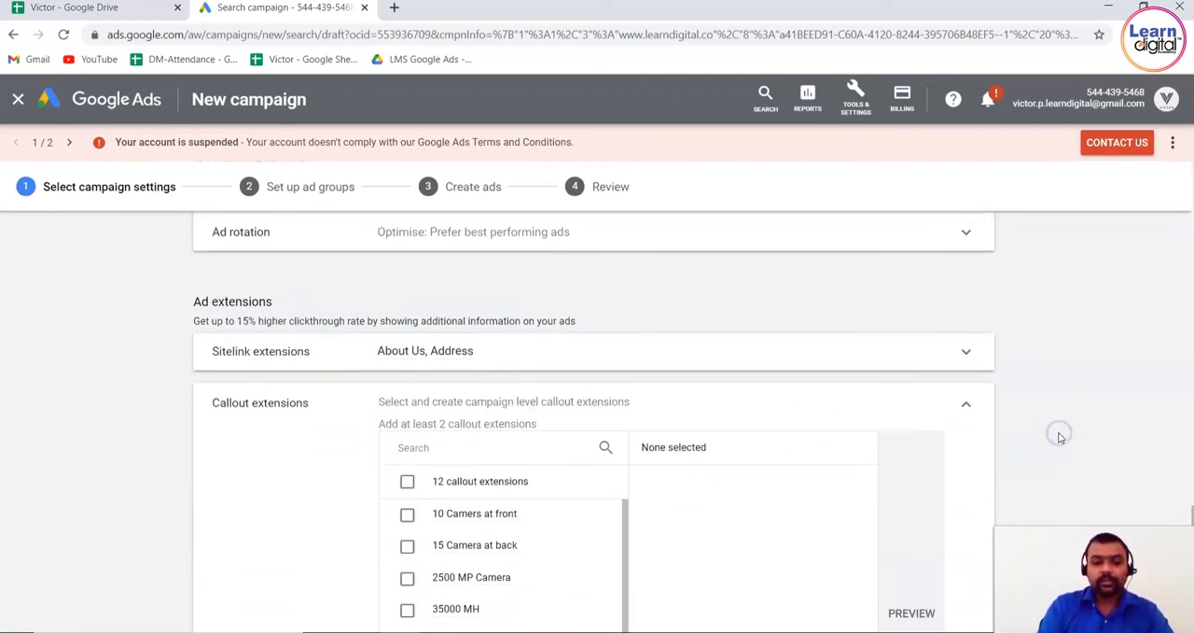
{"action": "scroll", "coordinate": [1060, 438], "scroll_direction": "down", "scroll_amount": 1}
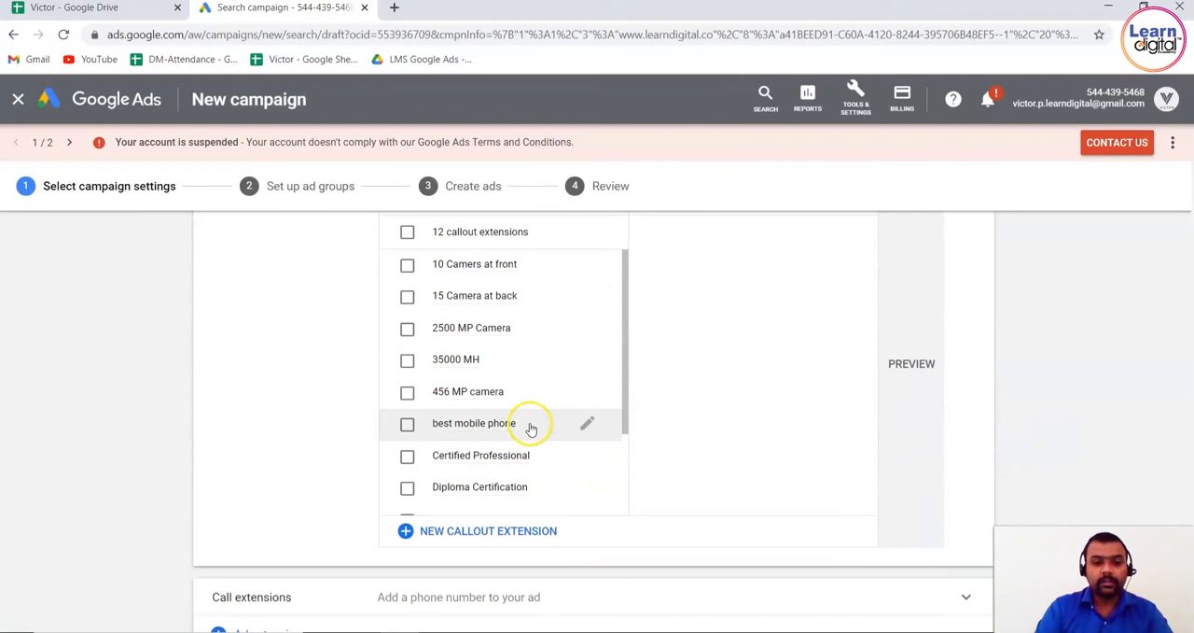
{"action": "left_click", "coordinate": [407, 454]}
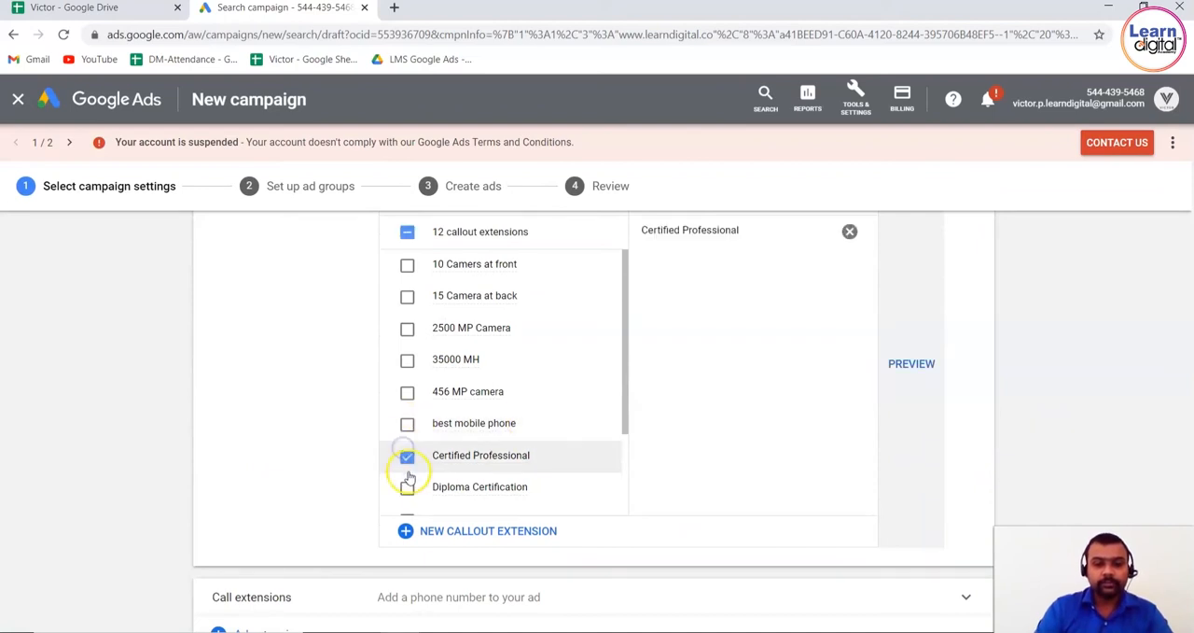
{"action": "left_click", "coordinate": [407, 487]}
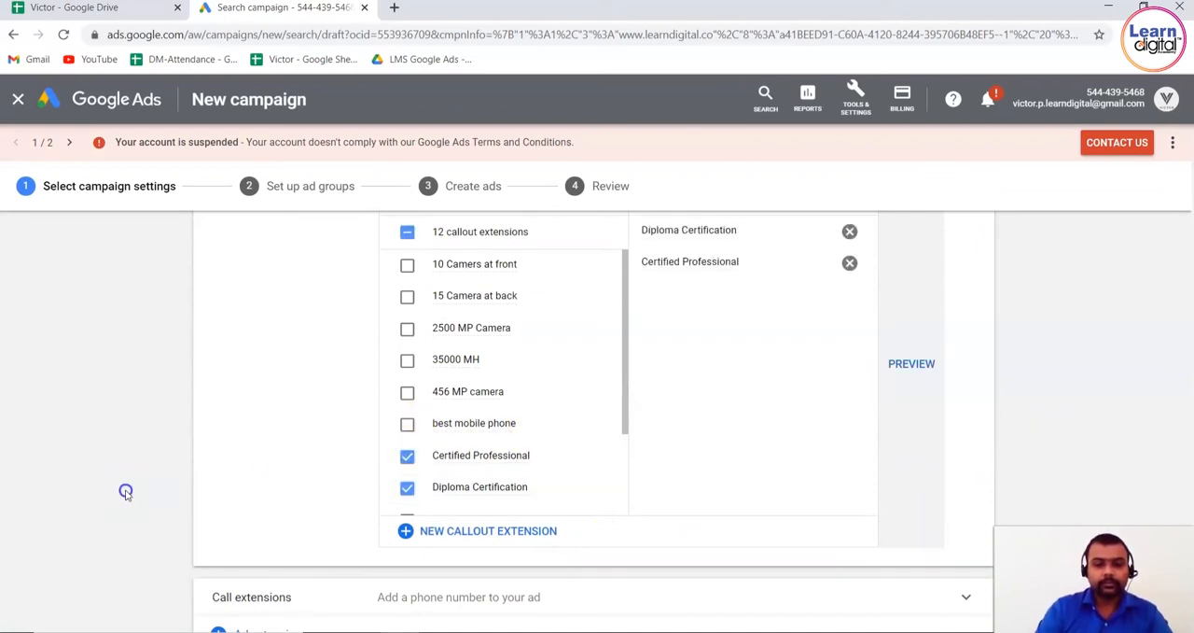
{"action": "scroll", "coordinate": [126, 492], "scroll_direction": "down", "scroll_amount": 2}
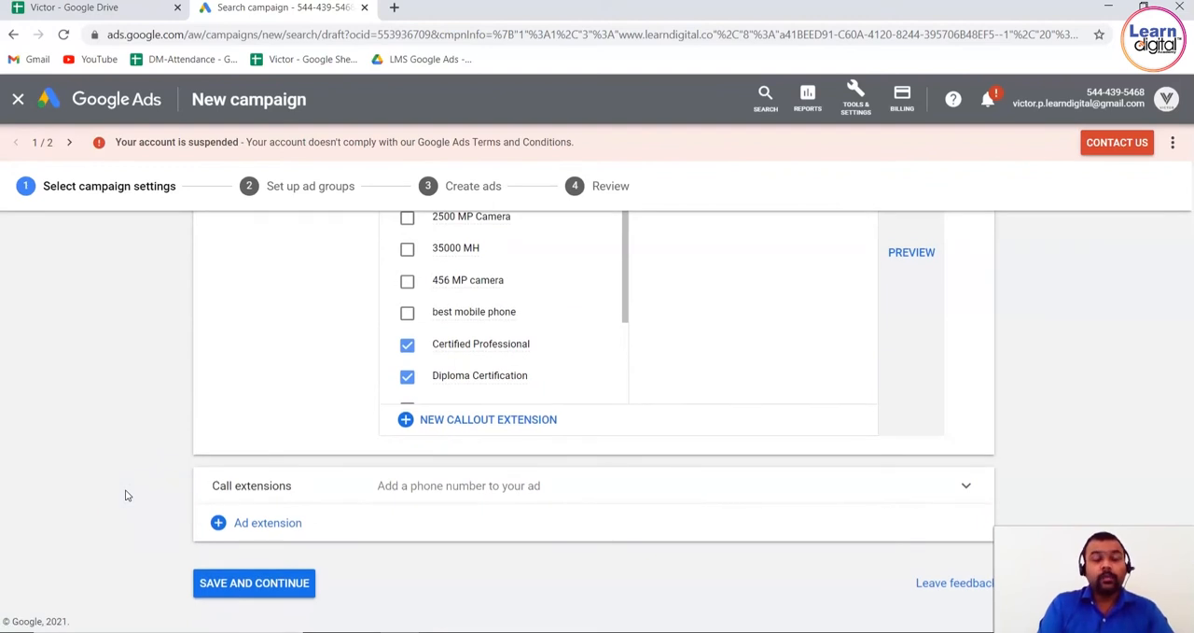
Save the campaign settings, continue to ad group setup and name the ad group "Ad group 1 Demo"
{"action": "left_click", "coordinate": [240, 586]}
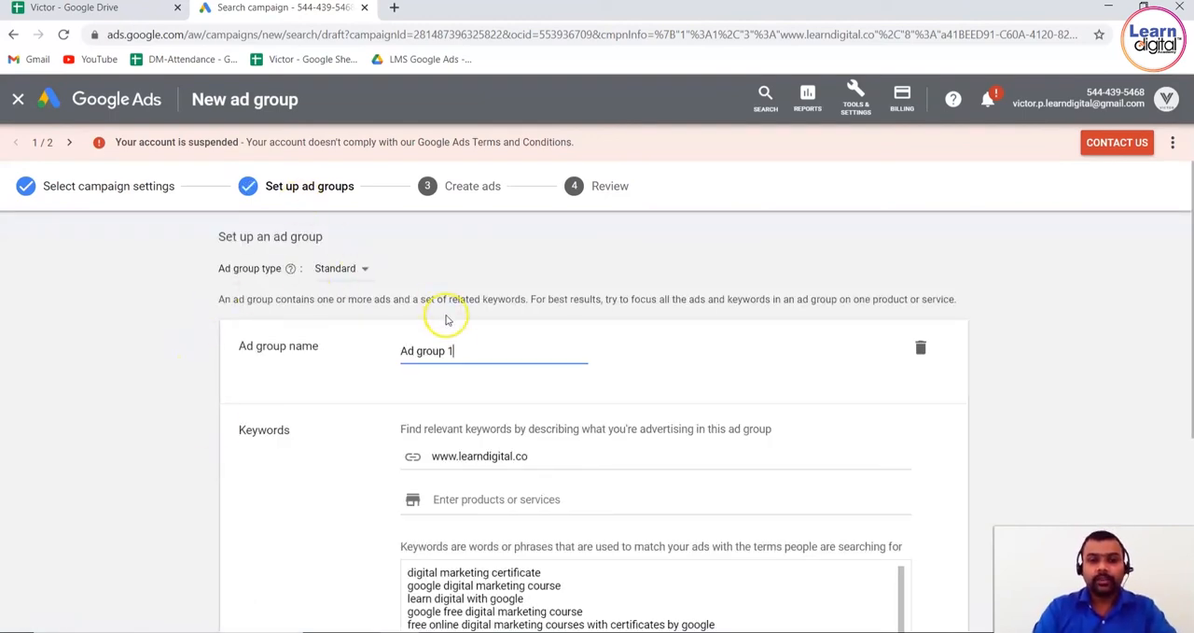
{"action": "type", "text": "o"}
{"action": "left_click", "coordinate": [180, 441]}
Review the suggested keywords and the match type notation for the ad group
{"action": "scroll", "coordinate": [182, 446], "scroll_direction": "down", "scroll_amount": 2}
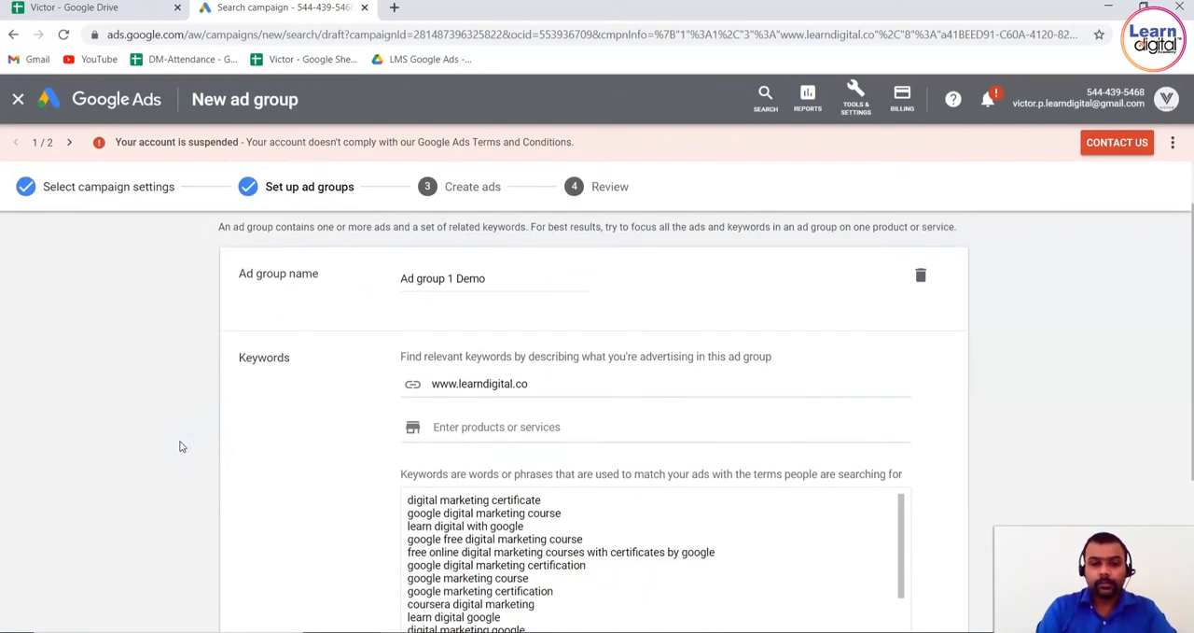
{"action": "scroll", "coordinate": [182, 446], "scroll_direction": "down", "scroll_amount": 4}
{"action": "left_click", "coordinate": [588, 431]}
{"action": "left_click", "coordinate": [564, 494]}
{"action": "left_click_drag", "start_coordinate": [564, 495], "coordinate": [419, 325]}
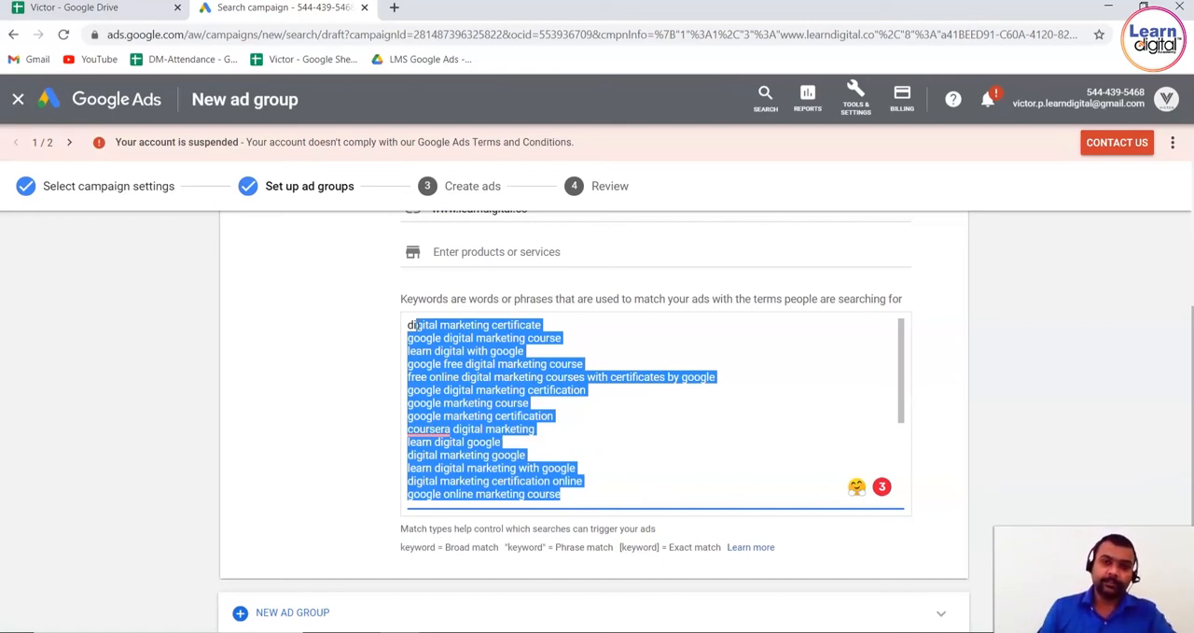
{"action": "left_click", "coordinate": [288, 432]}
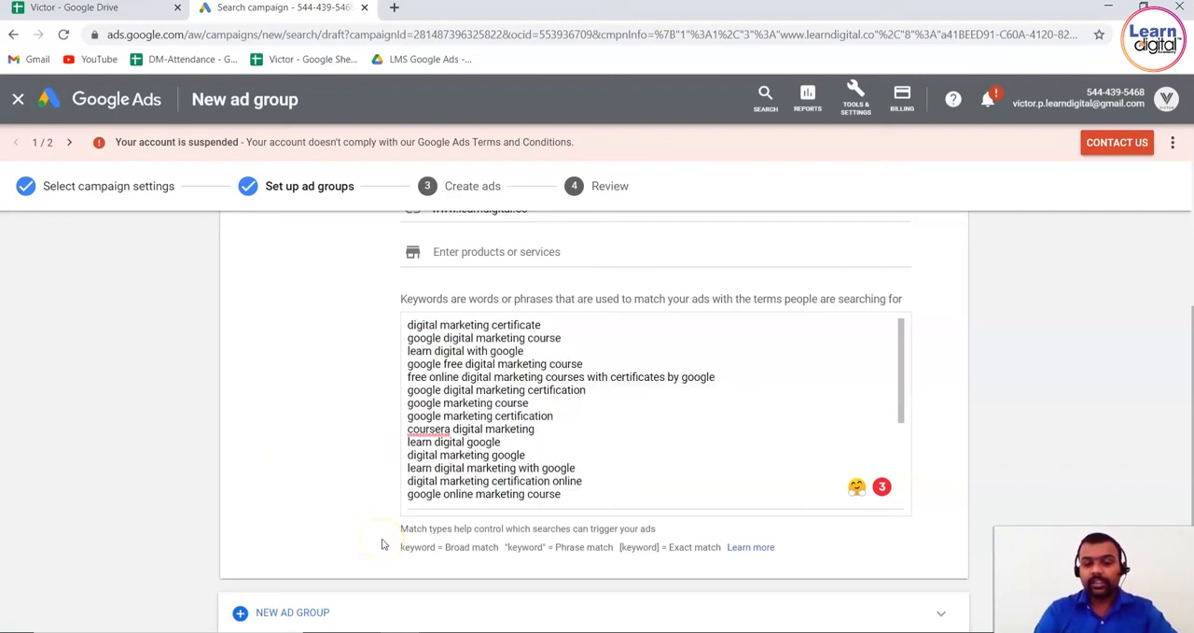
{"action": "scroll", "coordinate": [381, 544], "scroll_direction": "down", "scroll_amount": 1}
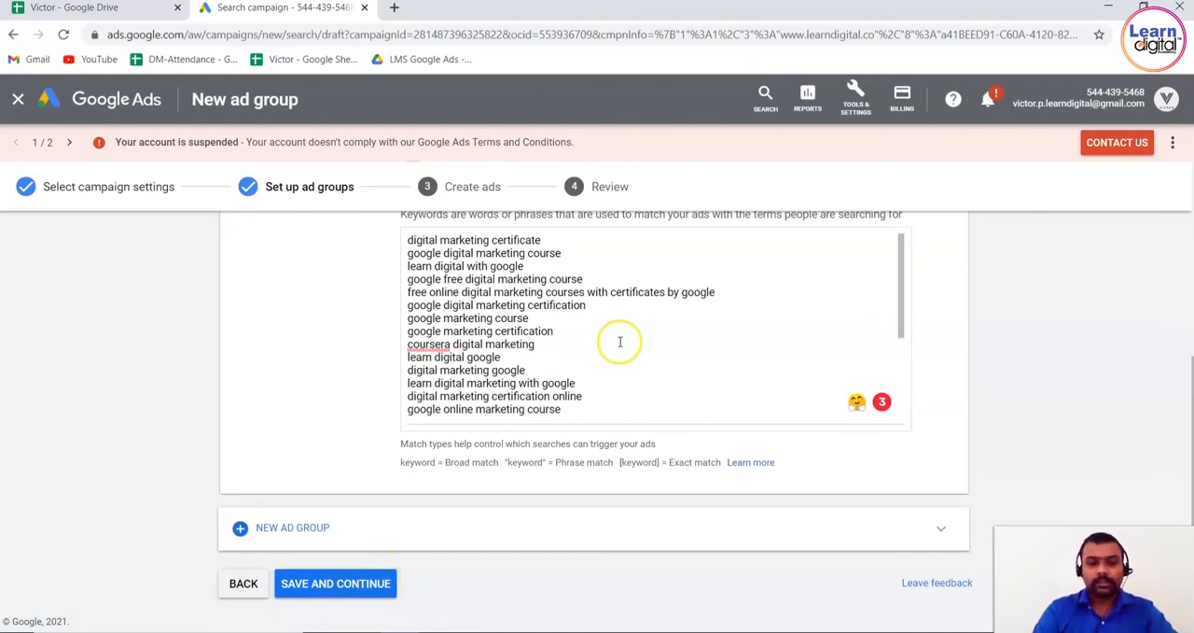
{"action": "left_click", "coordinate": [600, 401]}
{"action": "type", "text": "google digital course free digital marketing certification digital marketing institute reviews digital marketing certification course best digital marketing certification digital marketing short course social media certification institute of digital marketing google digital academy google certification for digital marketing digital courses"}
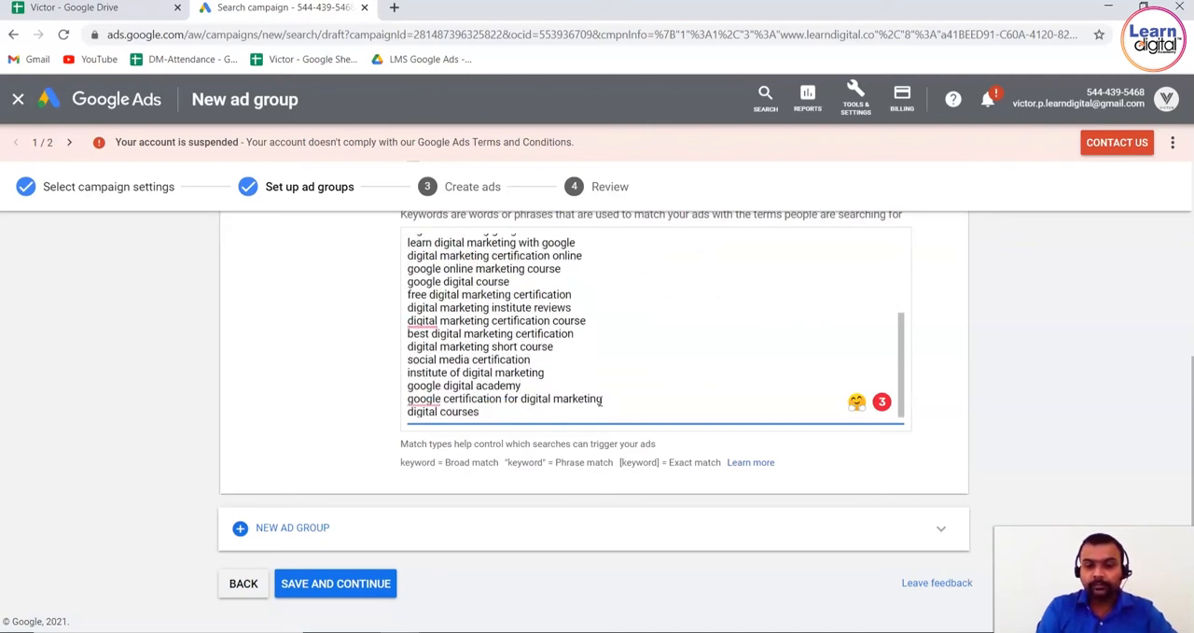
{"action": "key", "text": "shift+Up"}
{"action": "key", "text": "shift+Up"}
{"action": "key", "text": "shift+Up"}
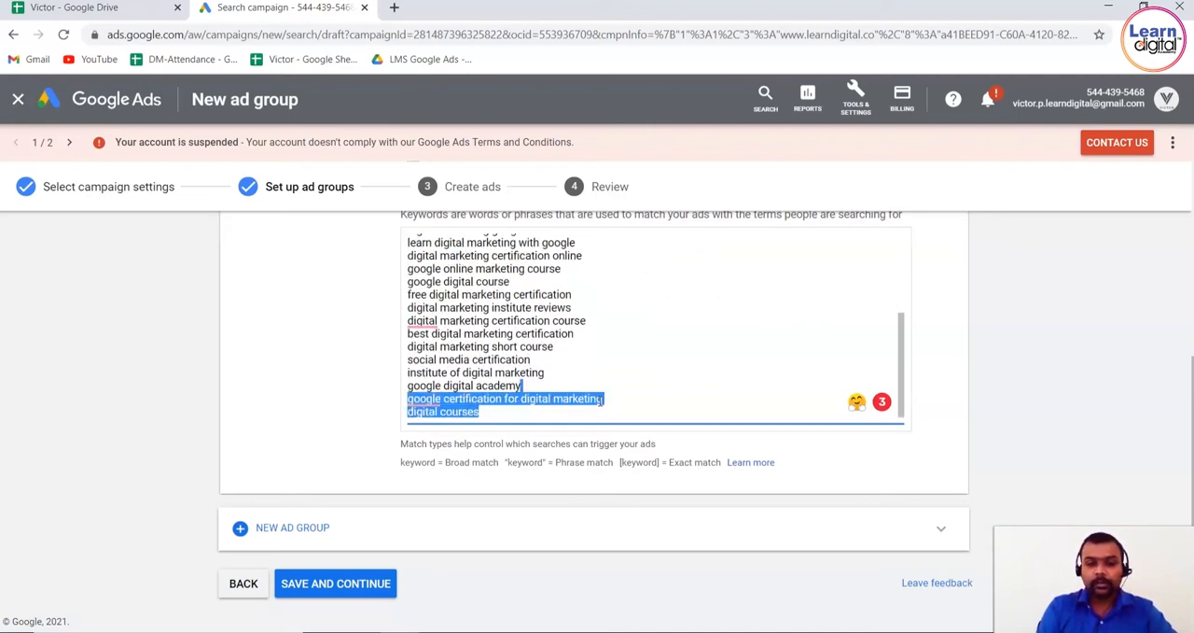
{"action": "key", "text": "shift+Up"}
{"action": "key", "text": "shift+Up"}
{"action": "key", "text": "shift+Up"}
{"action": "key", "text": "shift+Up"}
{"action": "key", "text": "shift+Up"}
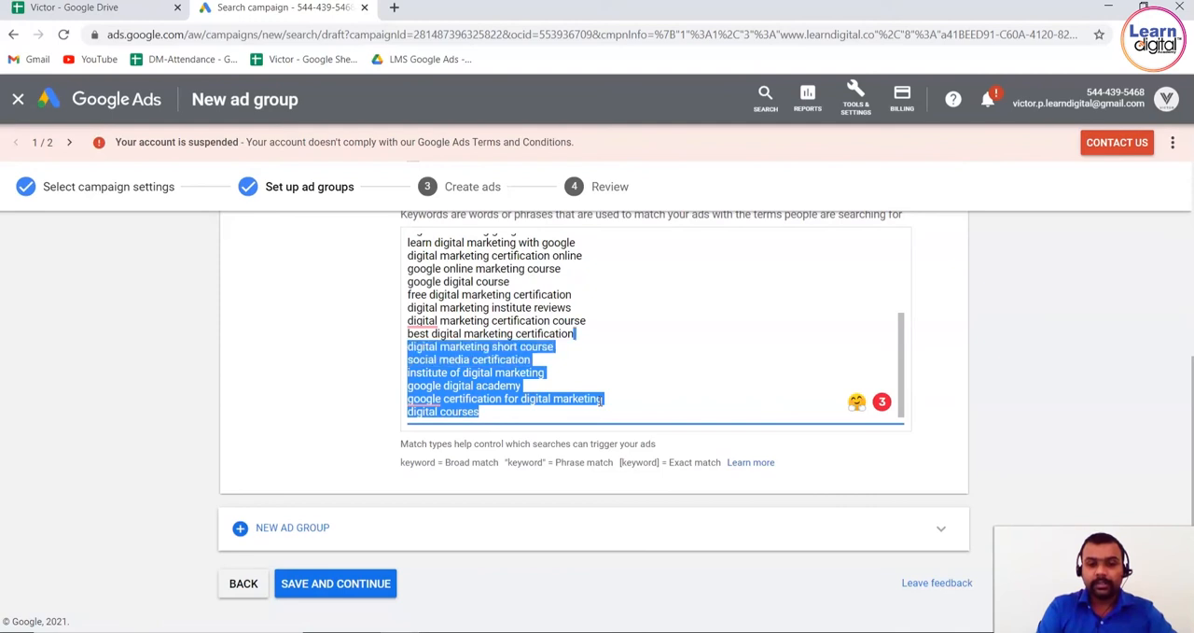
{"action": "key", "text": "shift+Up"}
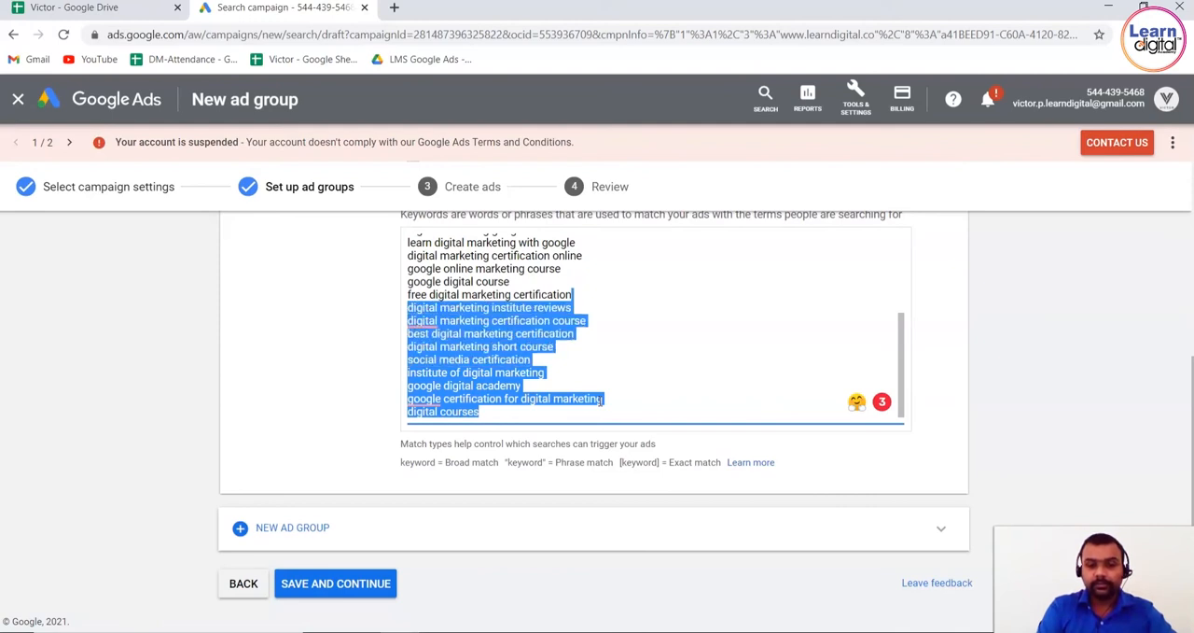
{"action": "key", "text": "shift+Up"}
{"action": "key", "text": "Up"}
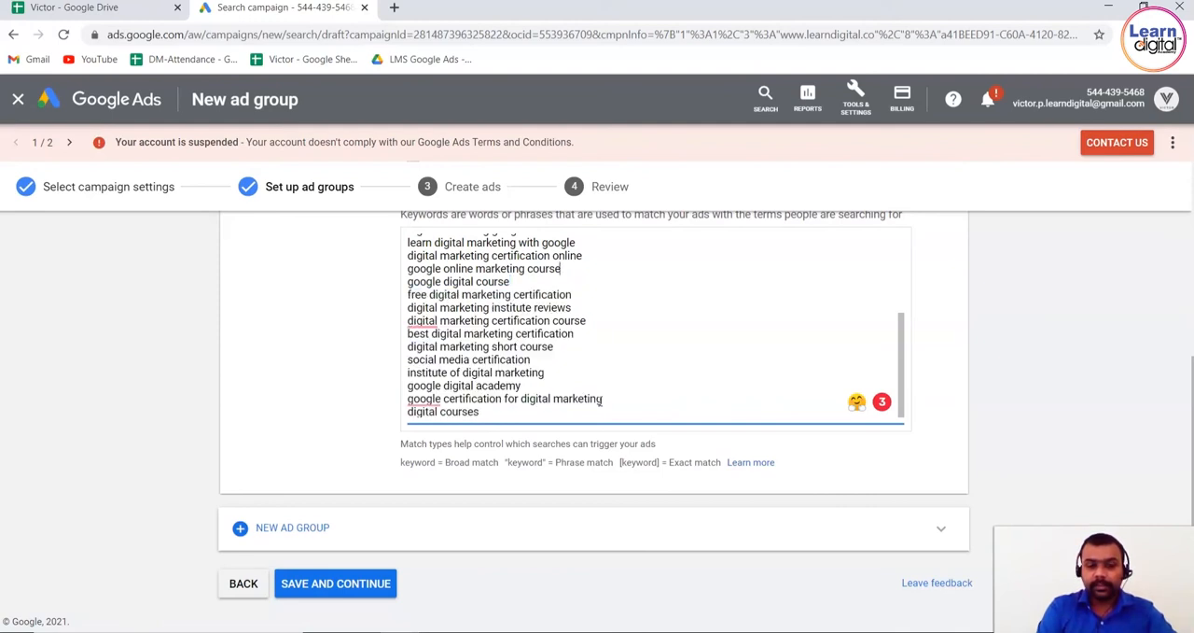
Delete the keywords listed above "free digital marketing certification" and split that entry into "- free" and "digital marketing certification" on separate lines
{"action": "key", "text": "shift+Up"}
{"action": "key", "text": "shift+Up"}
{"action": "key", "text": "shift+Up"}
{"action": "key", "text": "shift+Up"}
{"action": "key", "text": "shift+Up"}
{"action": "key", "text": "shift+Up"}
{"action": "key", "text": "shift+Up"}
{"action": "key", "text": "shift+Up"}
{"action": "key", "text": "shift+Up"}
{"action": "key", "text": "shift+Up"}
{"action": "key", "text": "shift+Up"}
{"action": "key", "text": "shift+Up"}
{"action": "key", "text": "shift+Up"}
{"action": "key", "text": "shift+Up"}
{"action": "key", "text": "shift+Up"}
{"action": "key", "text": "shift+Up"}
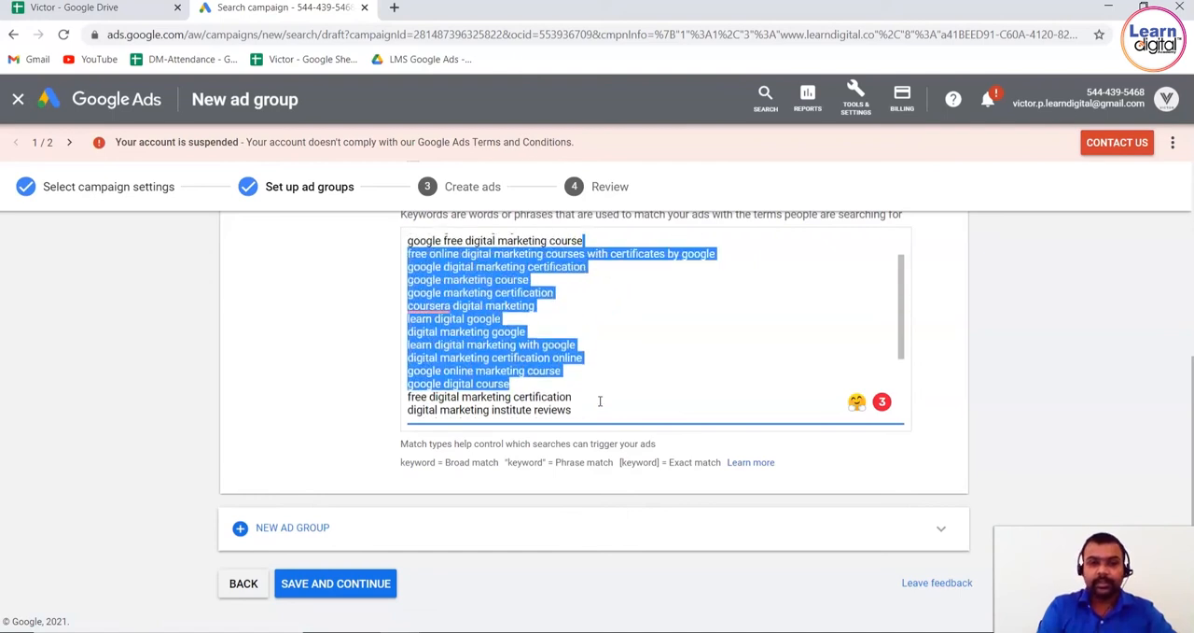
{"action": "key", "text": "BackSpace"}
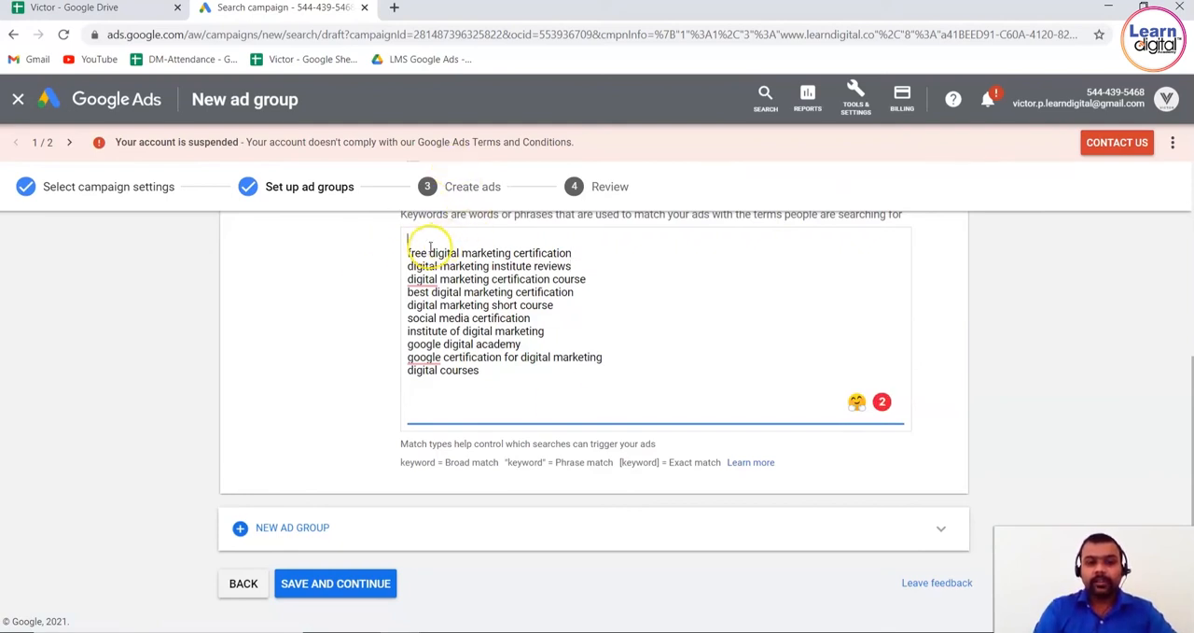
{"action": "key", "text": "Return"}
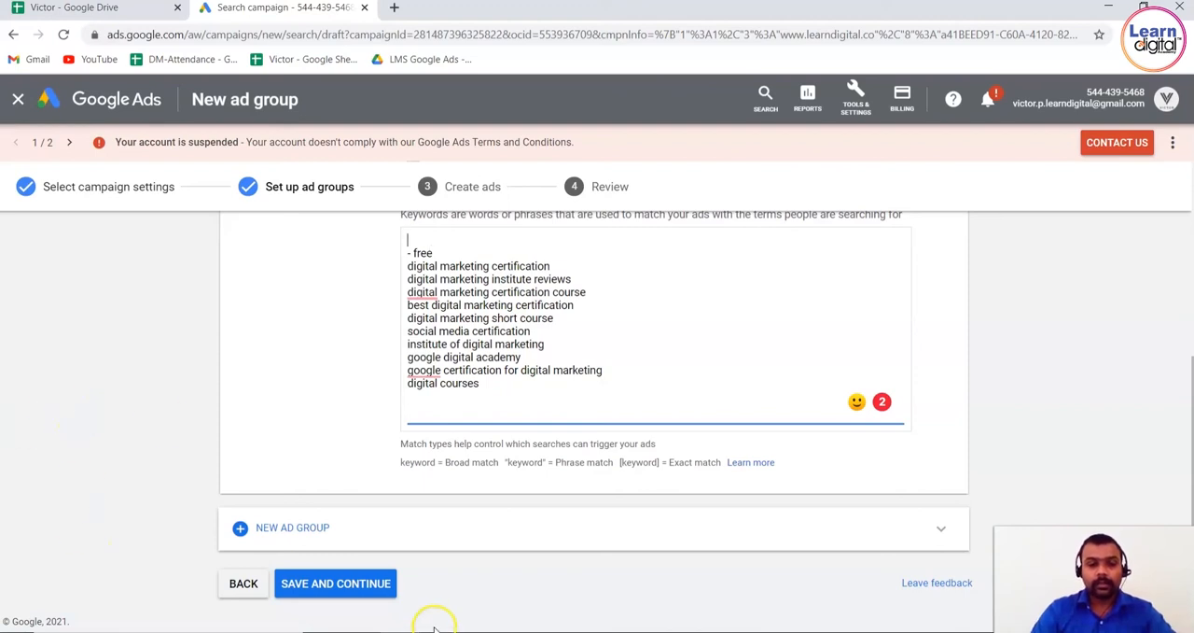
Save the ad group and continue to the responsive search ad's URL and headline fields
{"action": "left_click", "coordinate": [345, 582]}
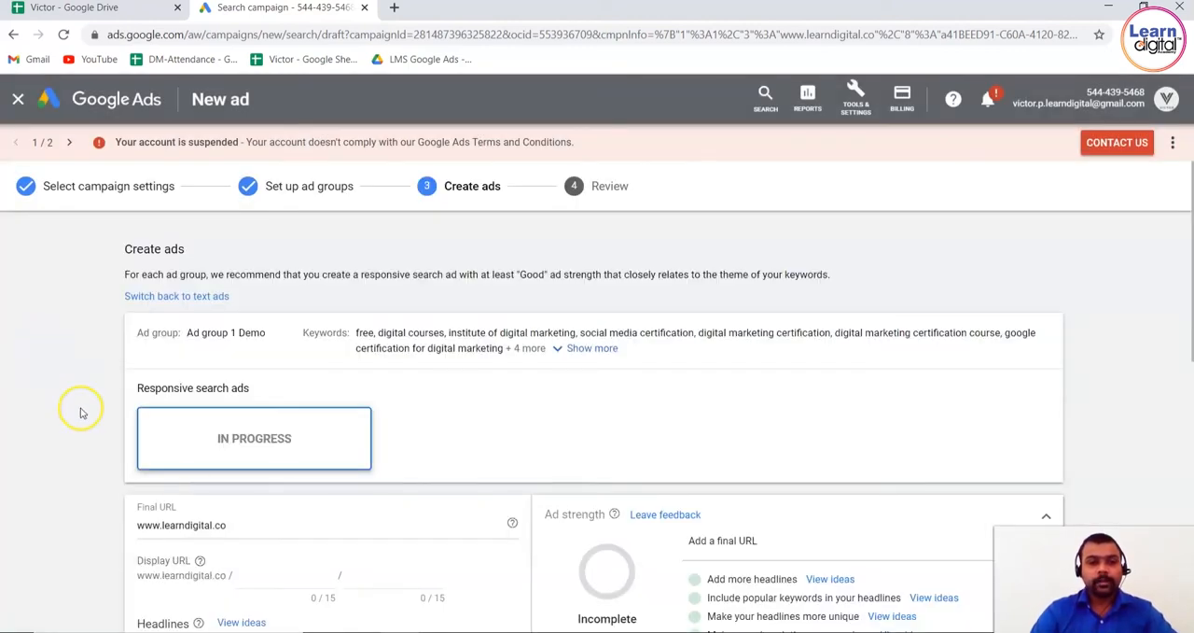
{"action": "scroll", "coordinate": [80, 411], "scroll_direction": "down", "scroll_amount": 2}
{"action": "scroll", "coordinate": [80, 411], "scroll_direction": "down", "scroll_amount": 2}
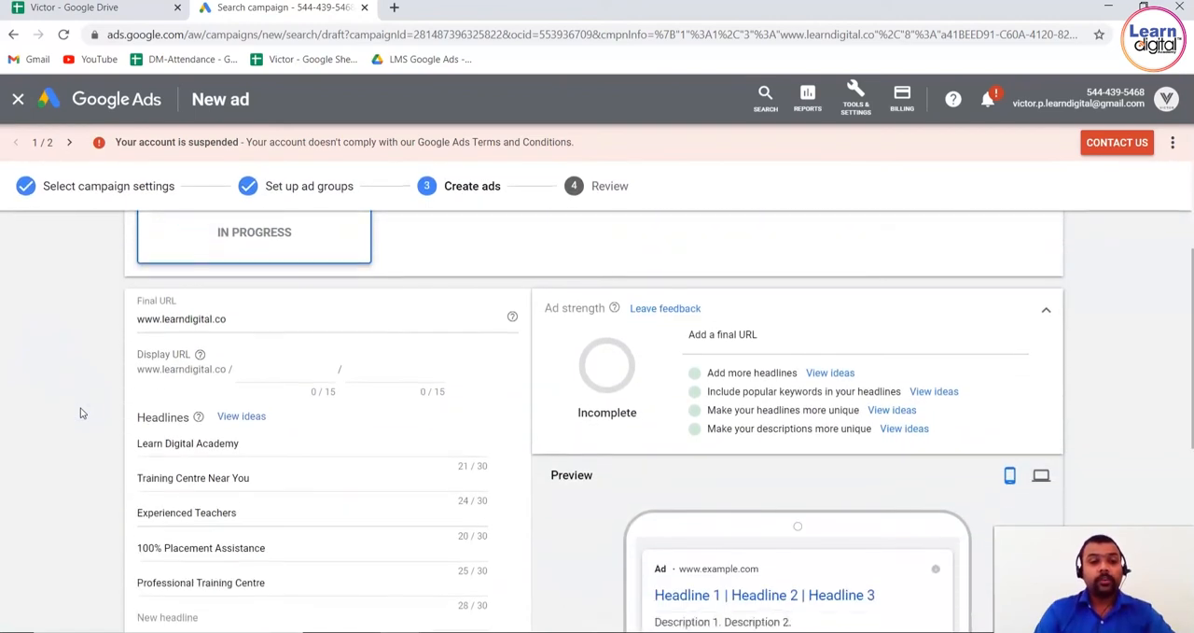
{"action": "scroll", "coordinate": [80, 412], "scroll_direction": "down", "scroll_amount": 1}
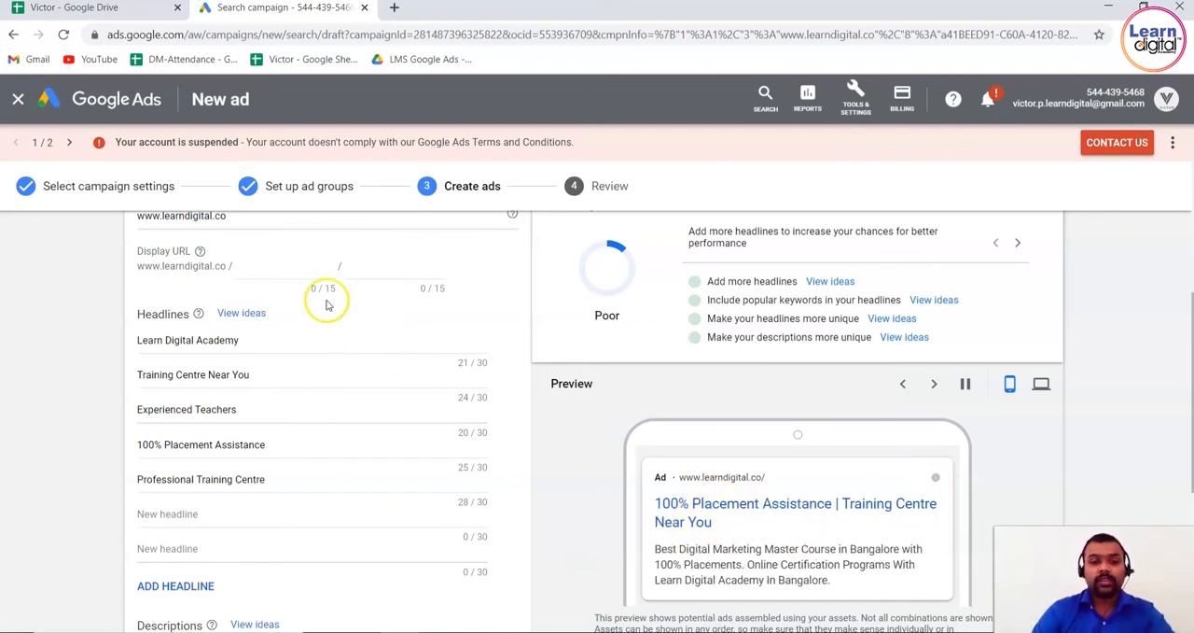
Set the ad's display URL paths to "certification" and "learn online"
{"action": "left_click", "coordinate": [297, 266]}
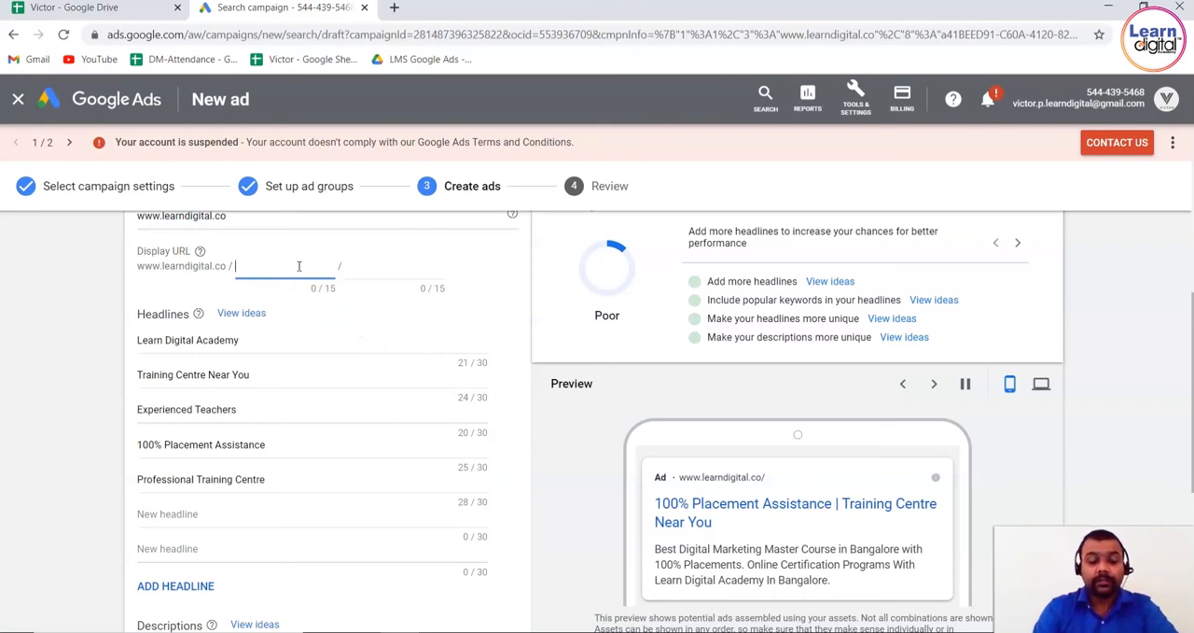
{"action": "type", "text": "cer"}
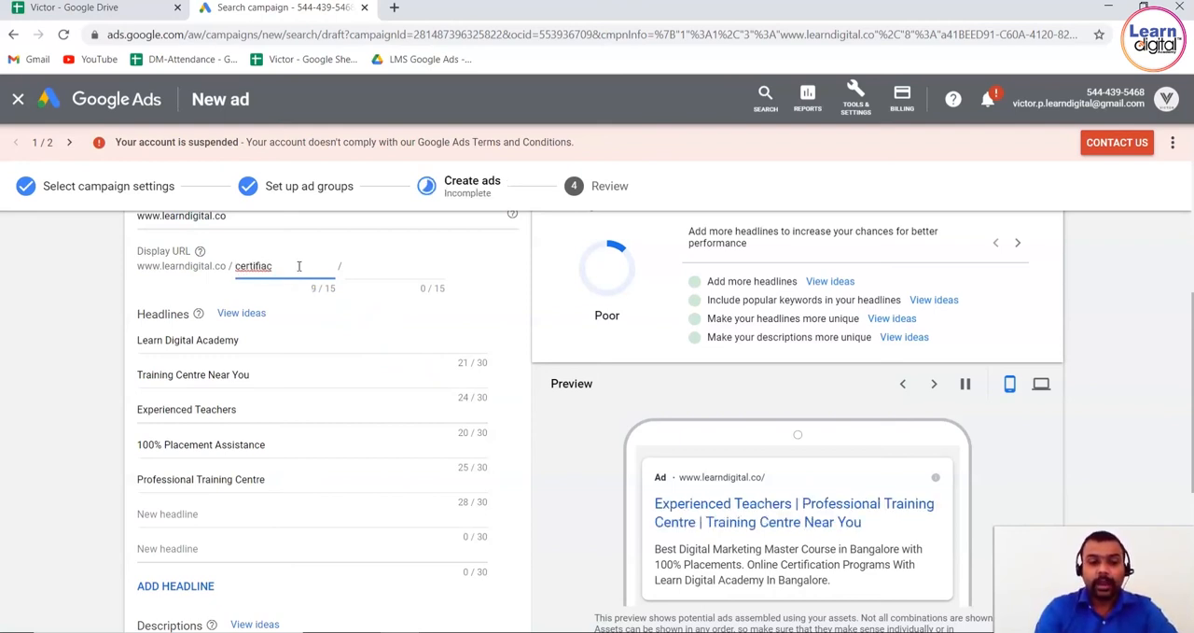
{"action": "type", "text": "tification"}
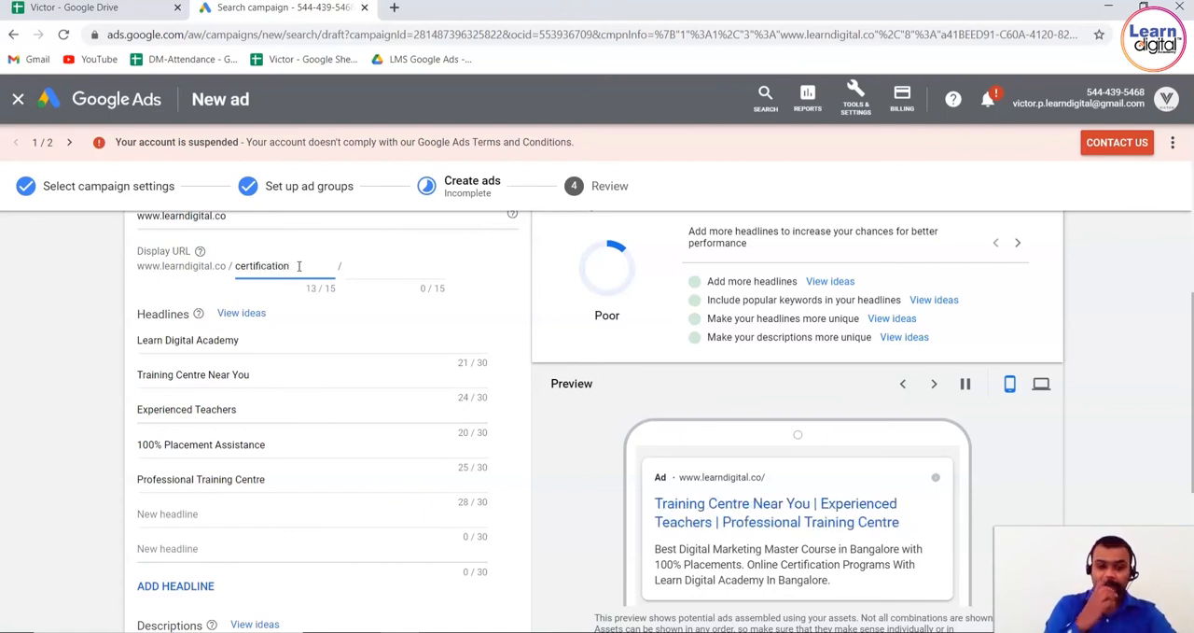
{"action": "left_click", "coordinate": [392, 268]}
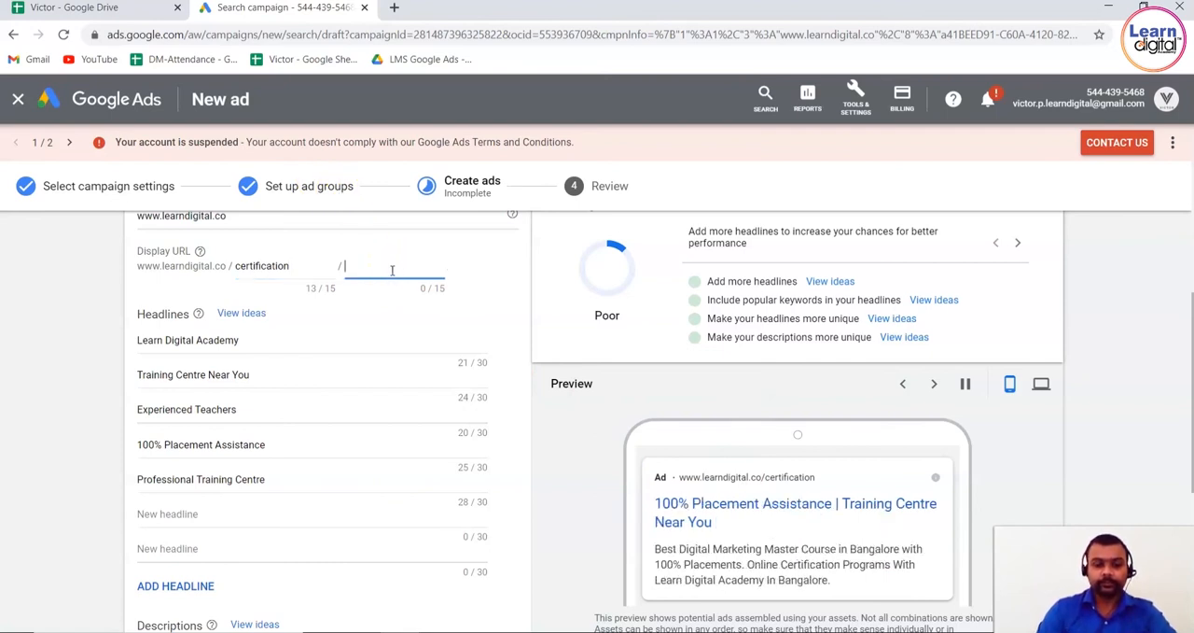
{"action": "type", "text": "o"}
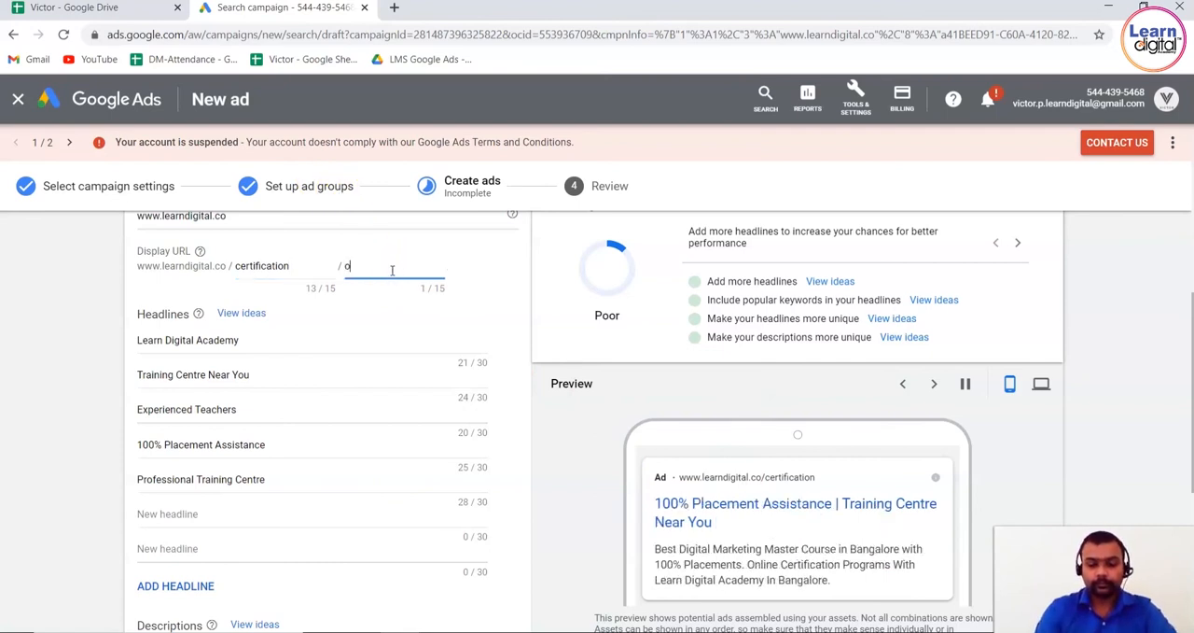
{"action": "type", "text": "nline"}
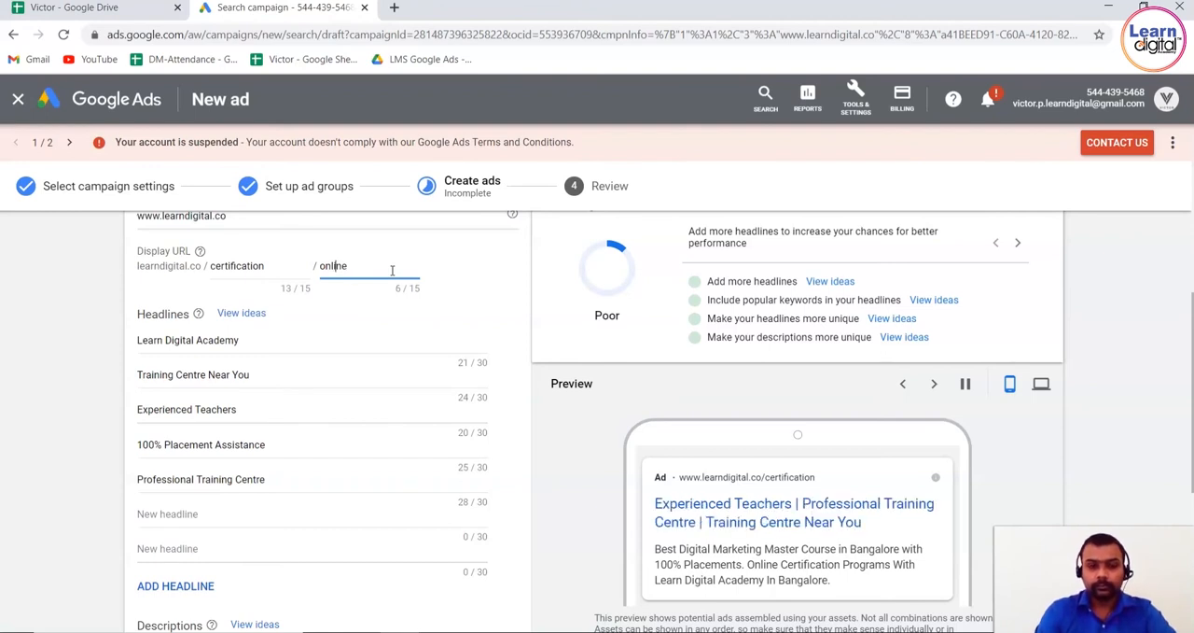
{"action": "type", "text": "learn"}
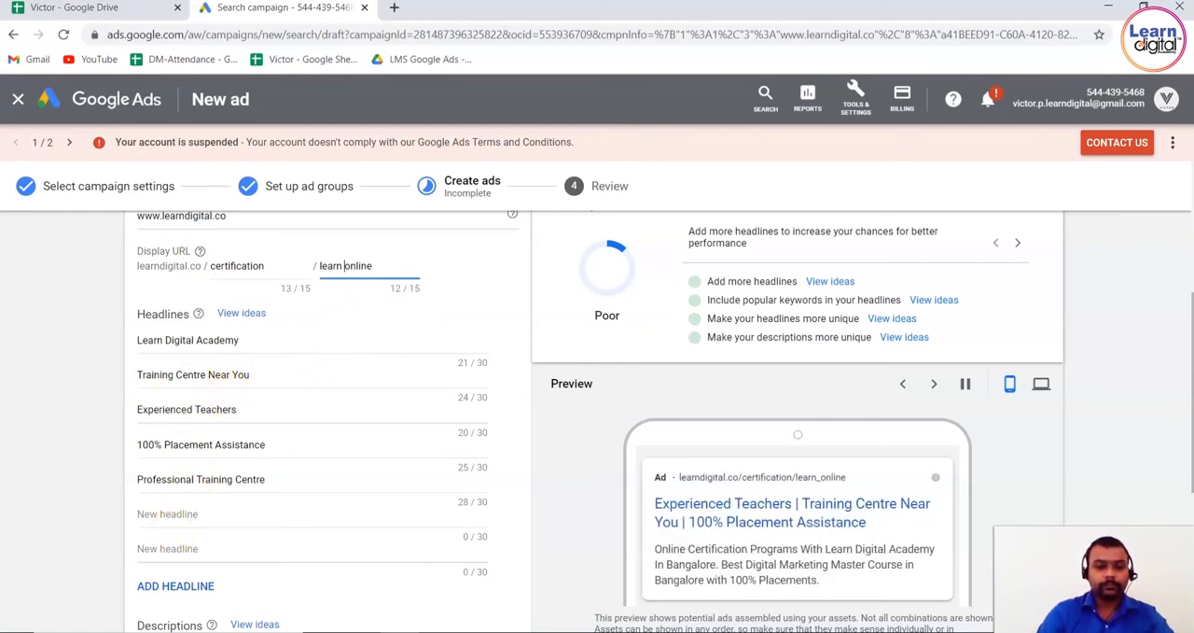
Add the suggested headline "High-Quality Training Center" to the ad
{"action": "left_click", "coordinate": [327, 344]}
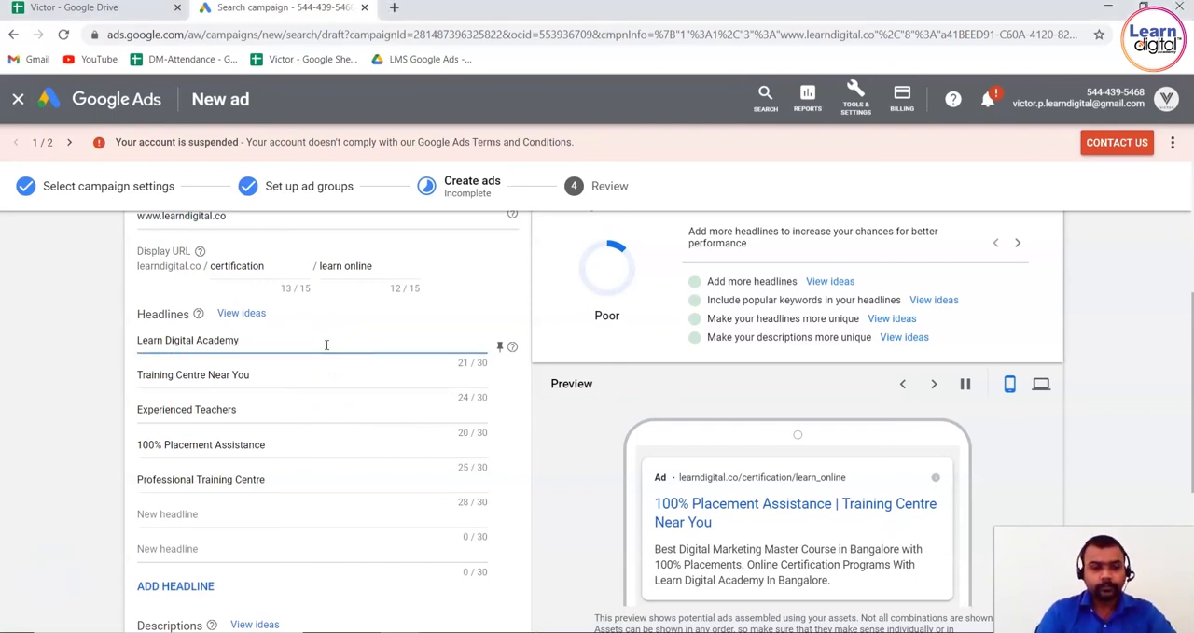
{"action": "key", "text": "Tab"}
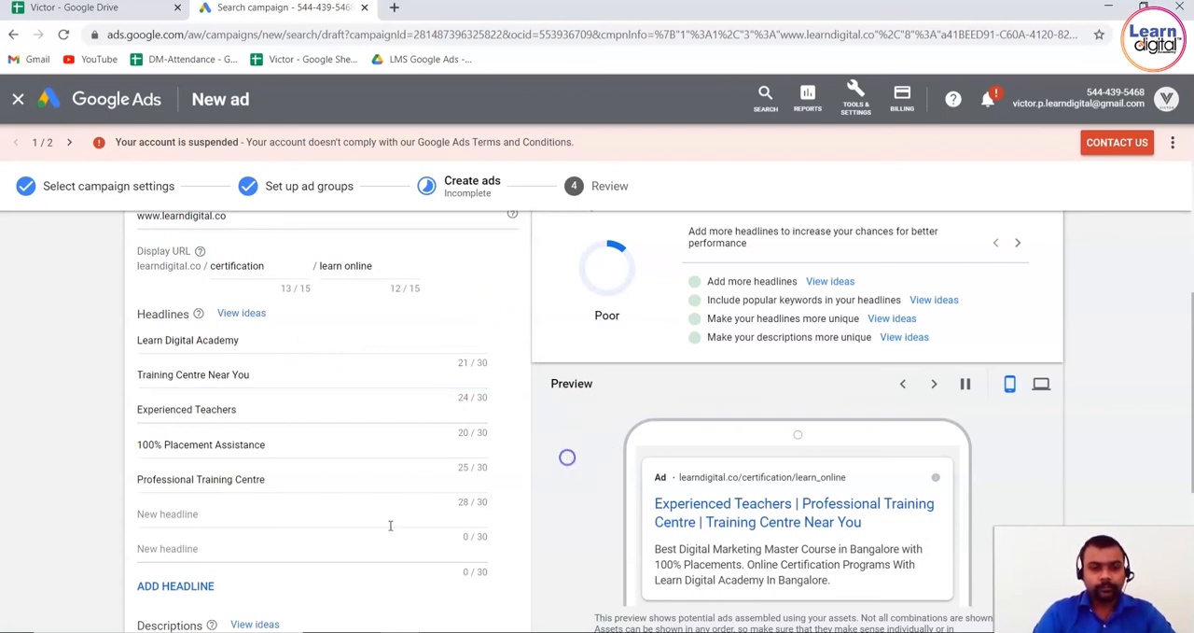
{"action": "left_click", "coordinate": [224, 514]}
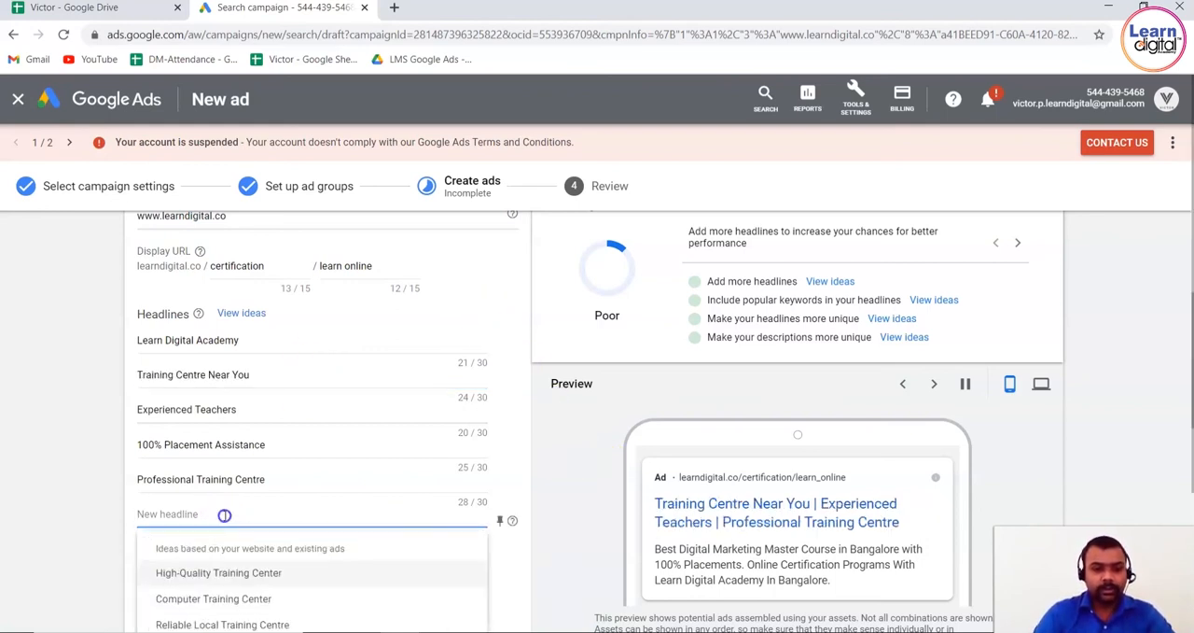
{"action": "left_click", "coordinate": [238, 576]}
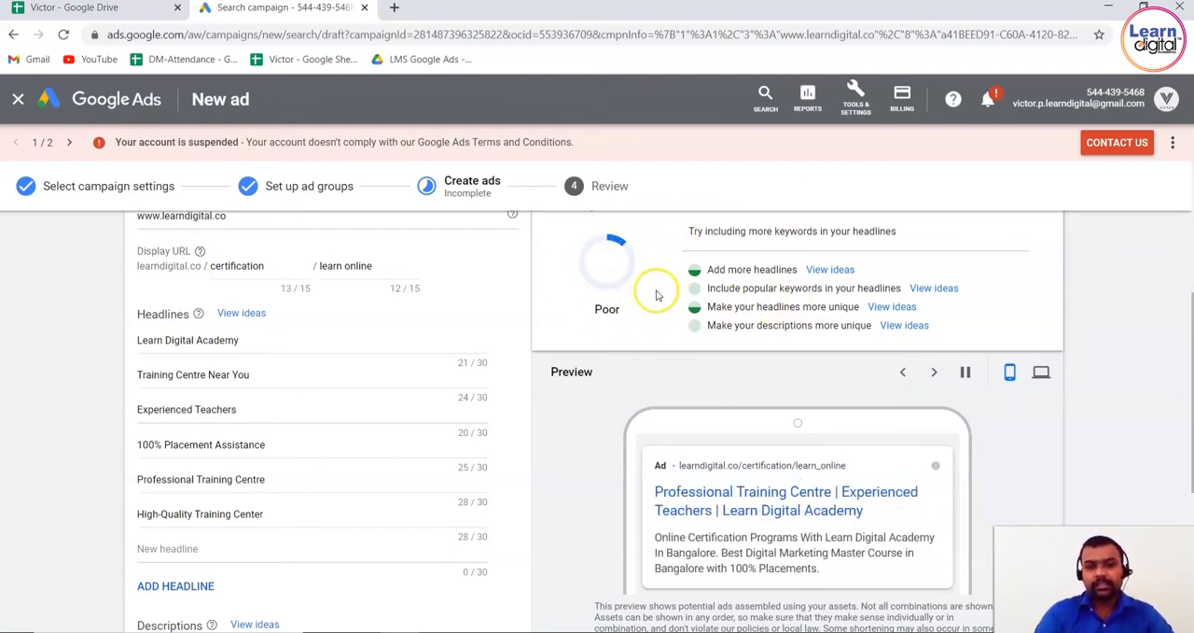
Review the ad strength recommendations for headlines and keywords, along with the ad's existing descriptions
{"action": "left_click_drag", "start_coordinate": [704, 270], "coordinate": [782, 270]}
{"action": "left_click_drag", "start_coordinate": [716, 288], "coordinate": [902, 288]}
{"action": "left_click_drag", "start_coordinate": [716, 307], "coordinate": [841, 307]}
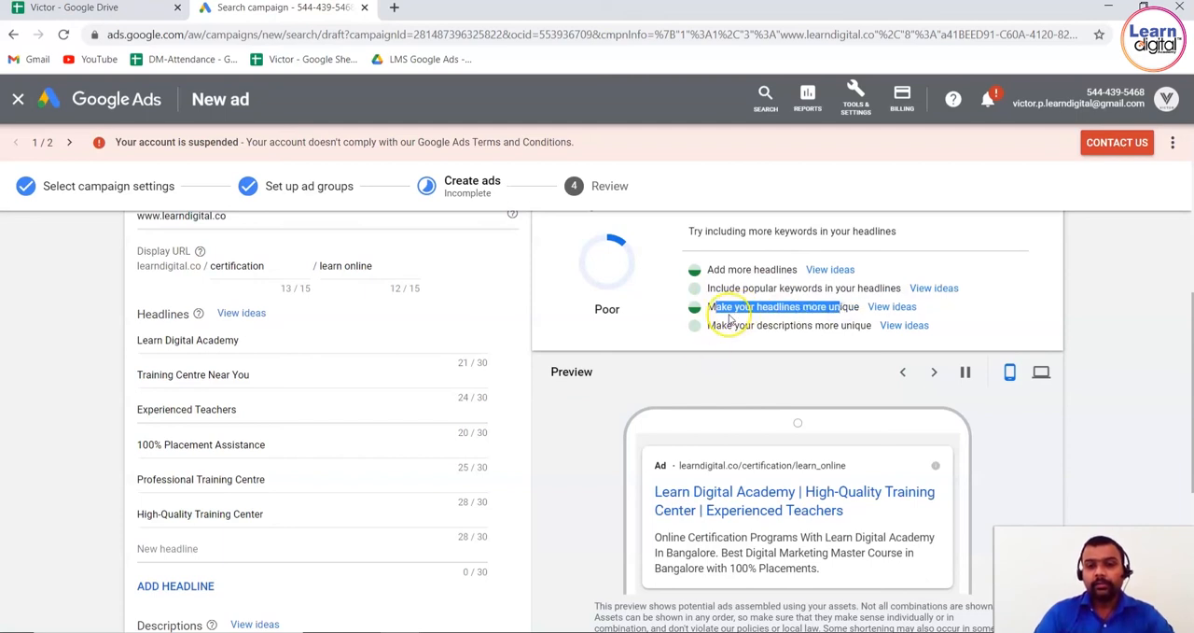
{"action": "left_click_drag", "start_coordinate": [733, 326], "coordinate": [854, 336]}
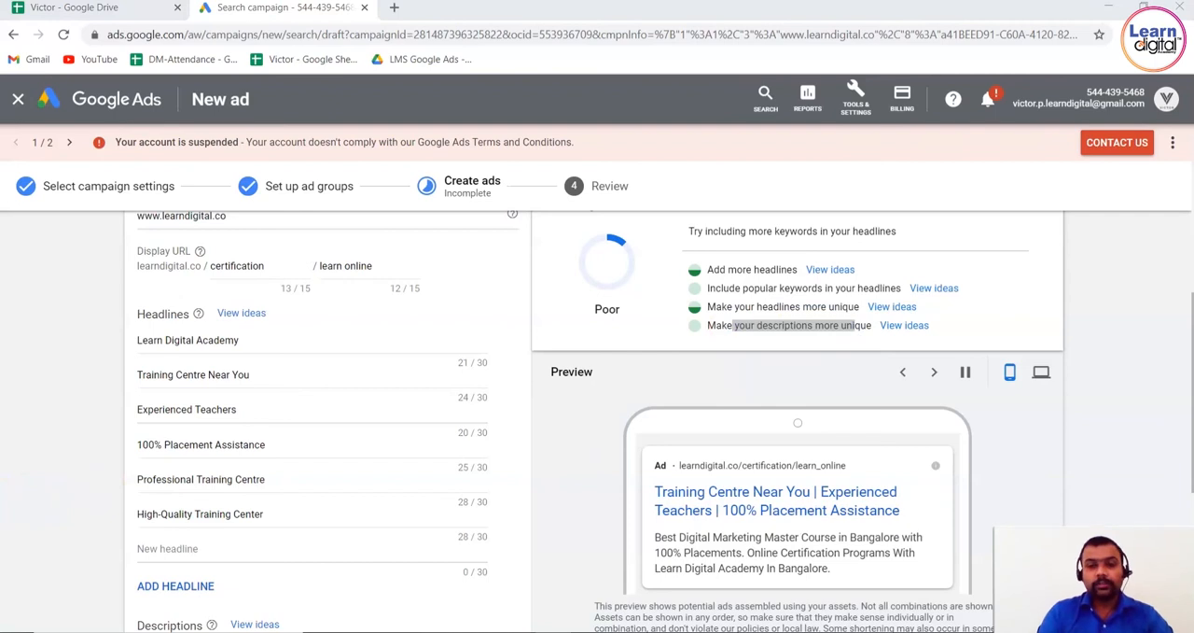
{"action": "left_click", "coordinate": [54, 441]}
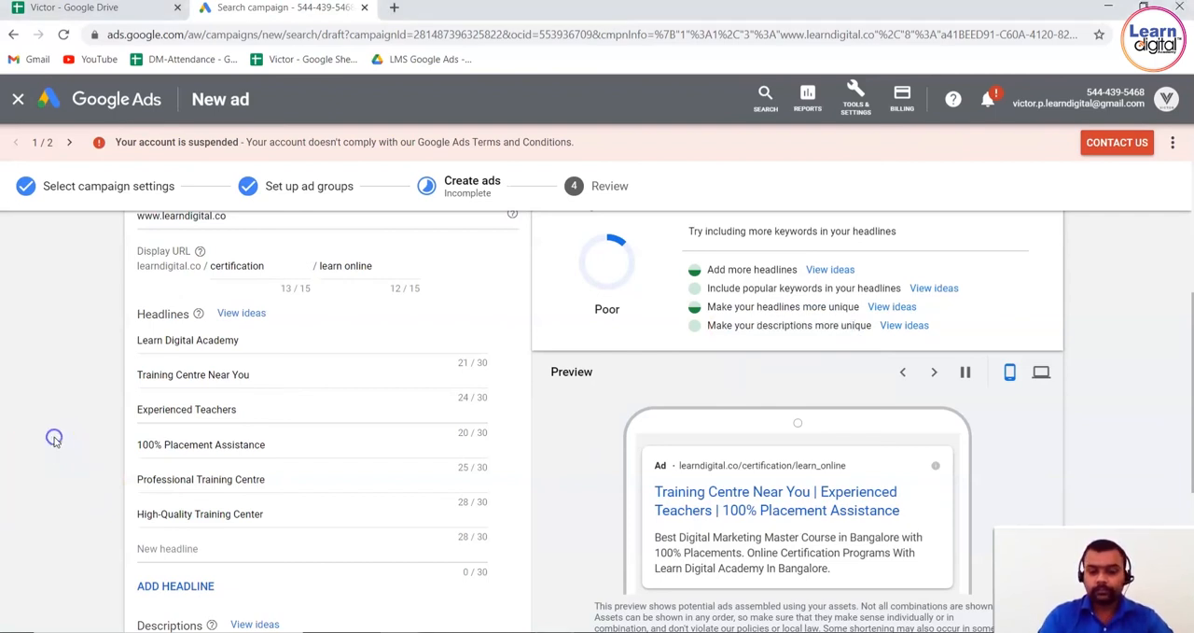
{"action": "scroll", "coordinate": [55, 441], "scroll_direction": "down", "scroll_amount": 3}
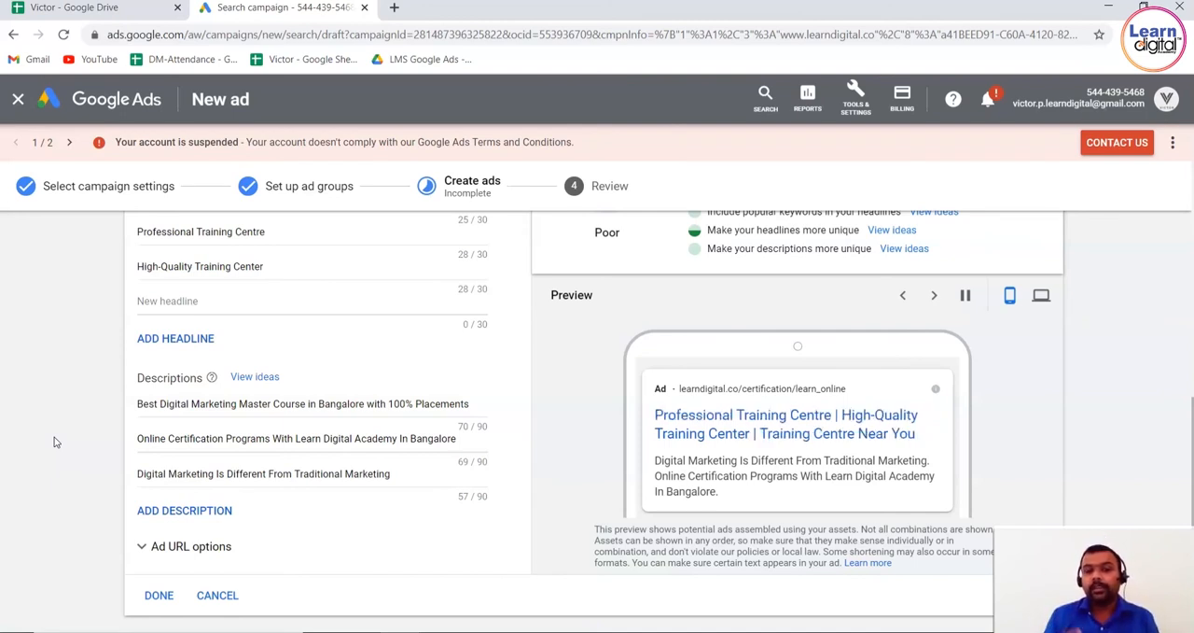
{"action": "left_click", "coordinate": [63, 452]}
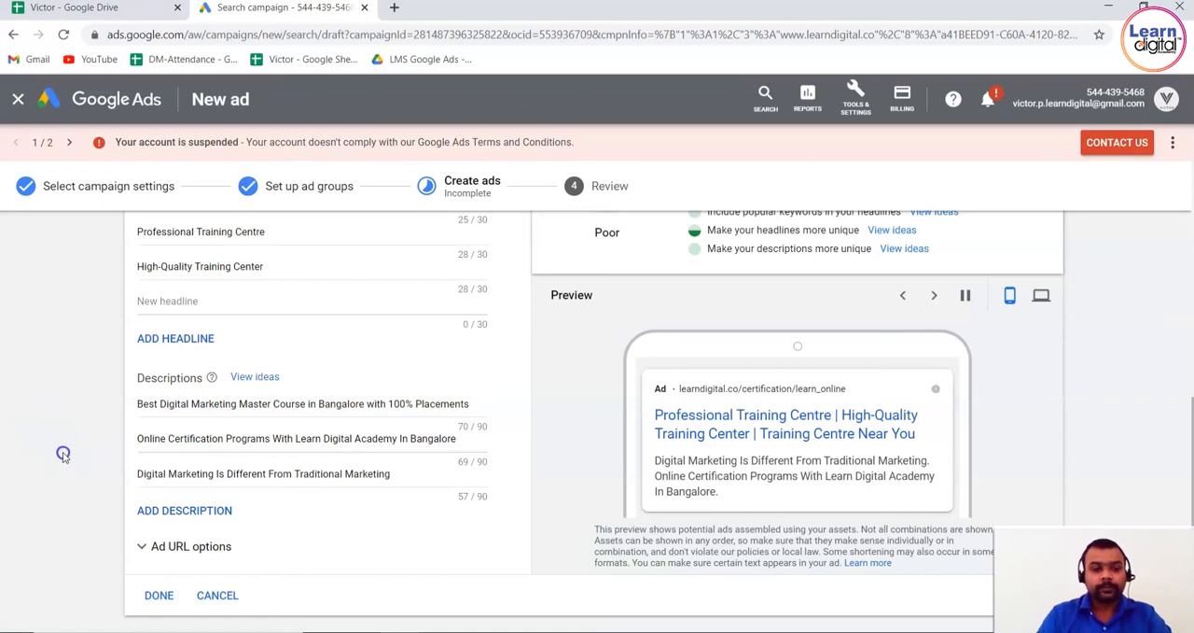
Add the suggested description "Learn Digital: Career Oriented Courses for Professionals and Students" and the suggested headline "Qualified, Friendly Teachers"
{"action": "left_click", "coordinate": [177, 509]}
{"action": "left_click", "coordinate": [187, 509]}
{"action": "left_click", "coordinate": [189, 510]}
{"action": "left_click", "coordinate": [189, 510]}
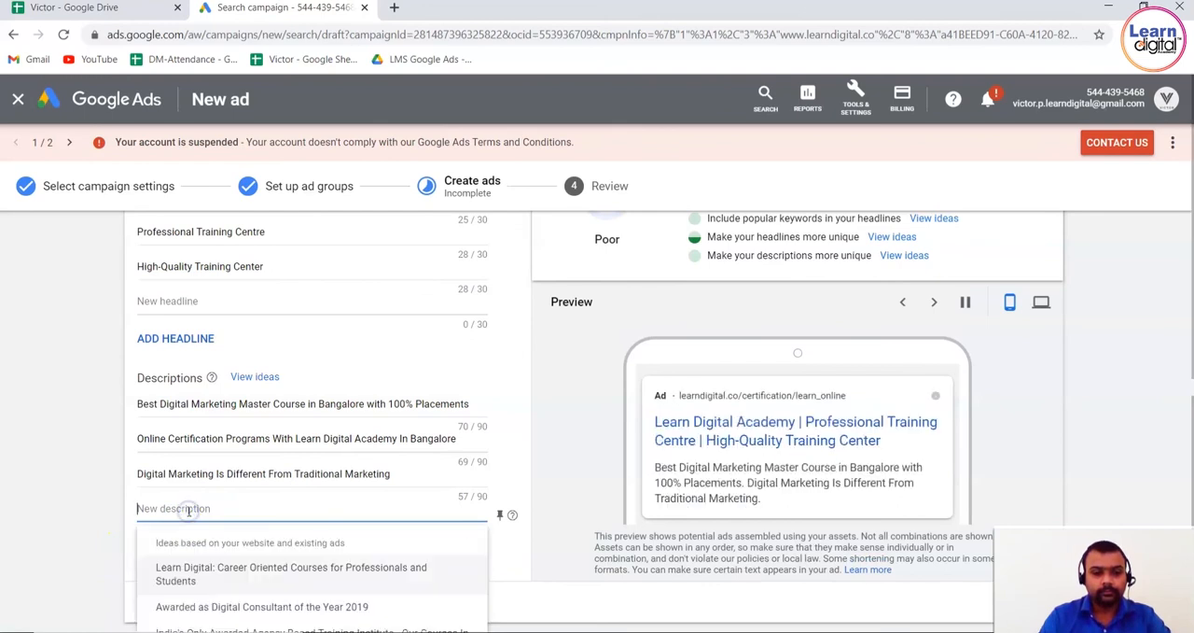
{"action": "left_click", "coordinate": [197, 576]}
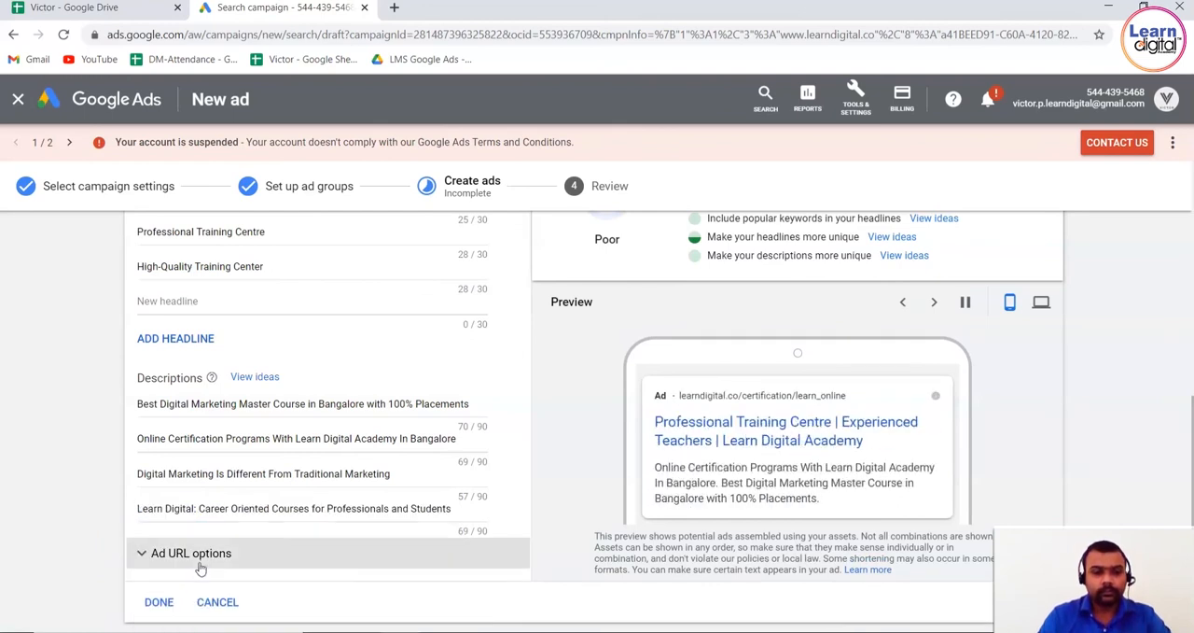
{"action": "left_click", "coordinate": [294, 303]}
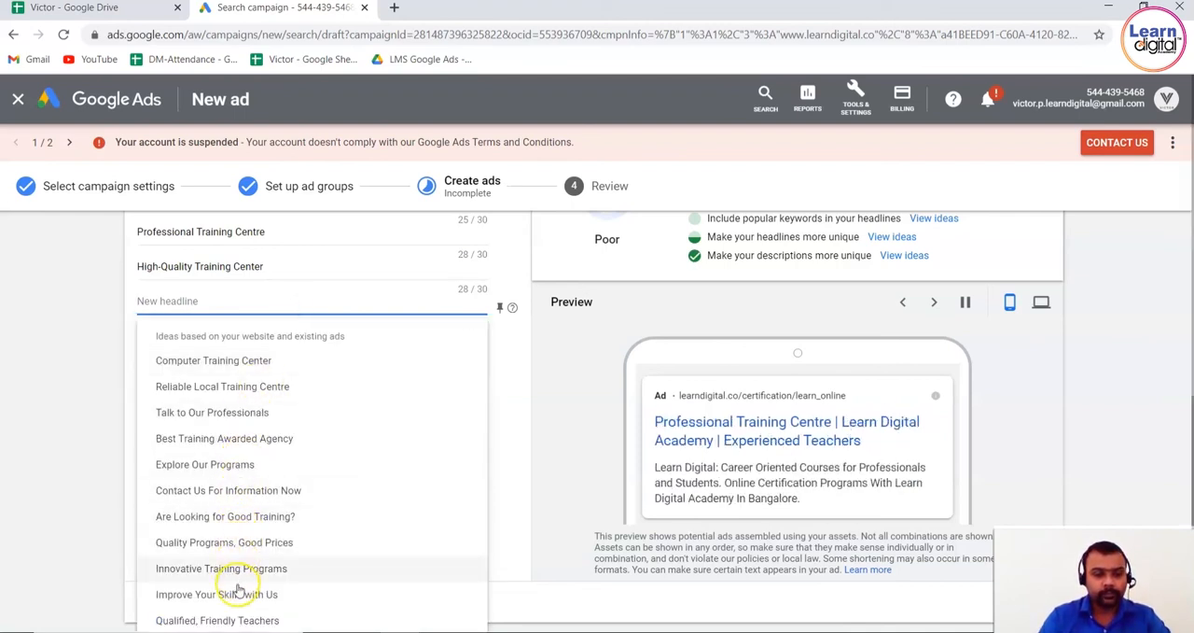
{"action": "left_click", "coordinate": [234, 620]}
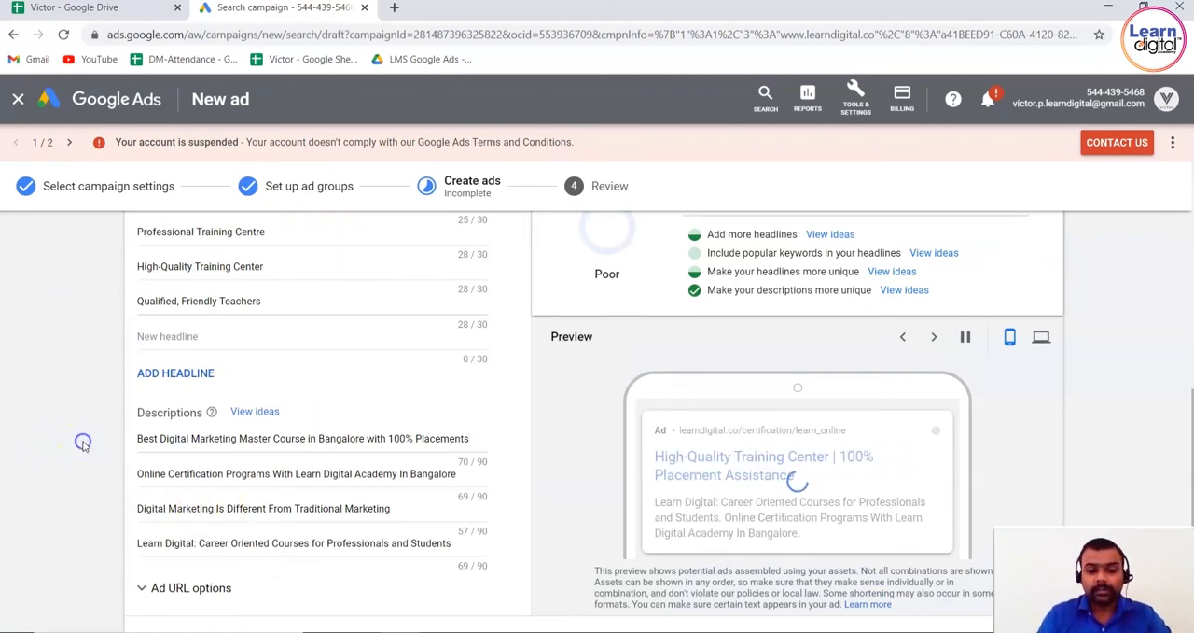
Finish the responsive search ad, save it and continue to the campaign review
{"action": "scroll", "coordinate": [83, 438], "scroll_direction": "down", "scroll_amount": 2}
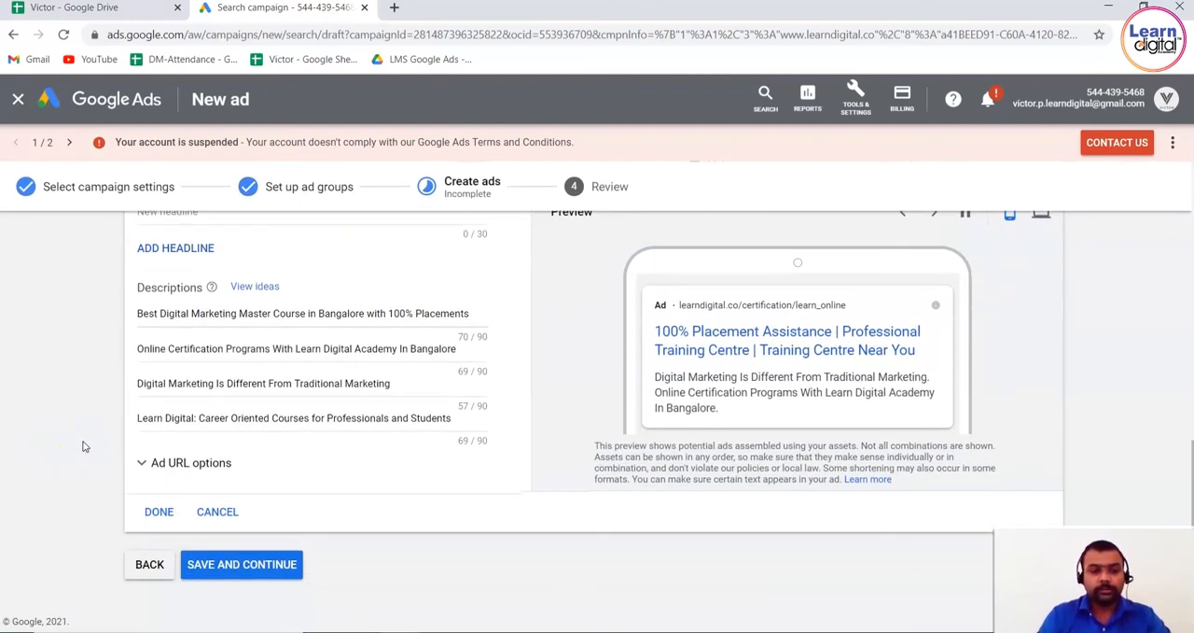
{"action": "left_click", "coordinate": [163, 513]}
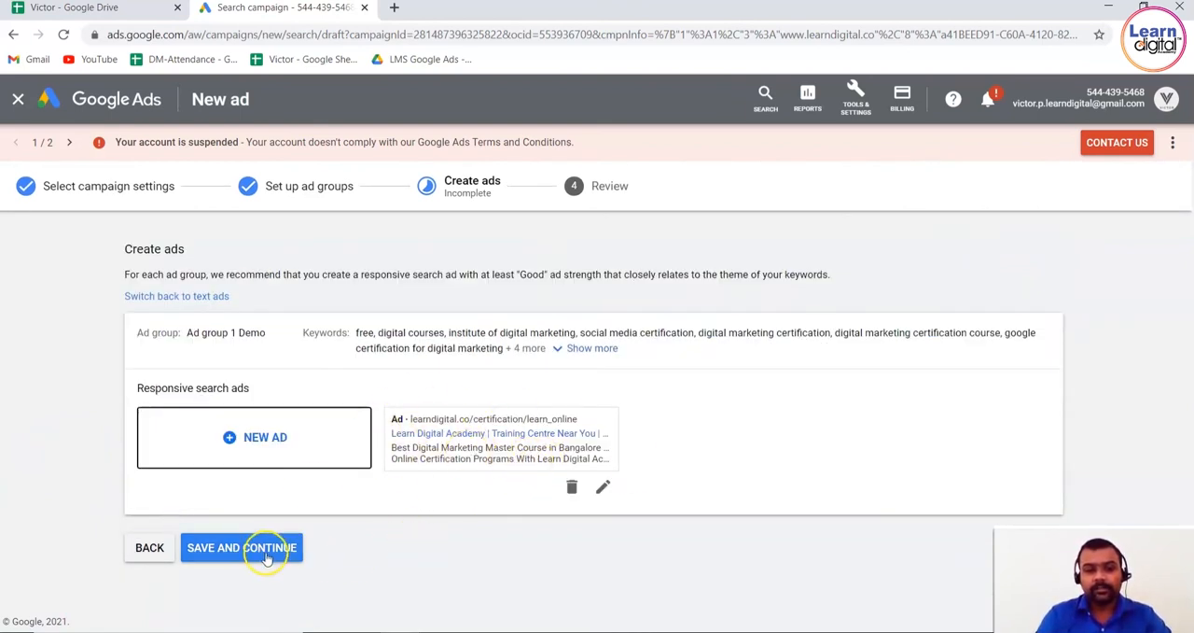
{"action": "left_click", "coordinate": [297, 547]}
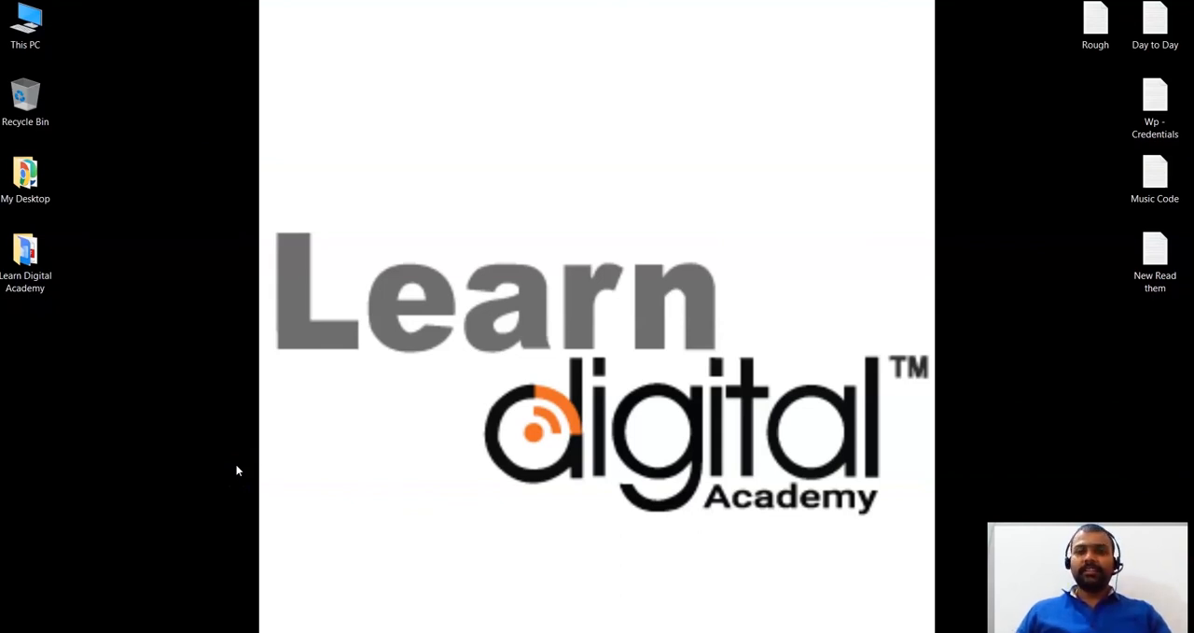
{"action": "left_click", "coordinate": [72, 607]}
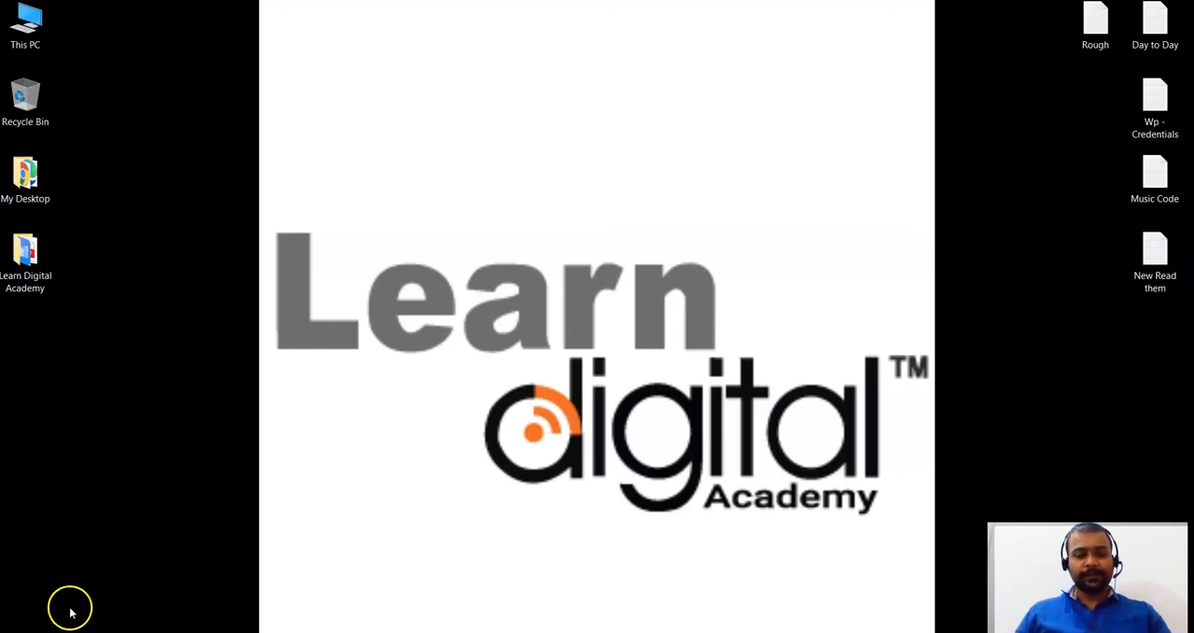